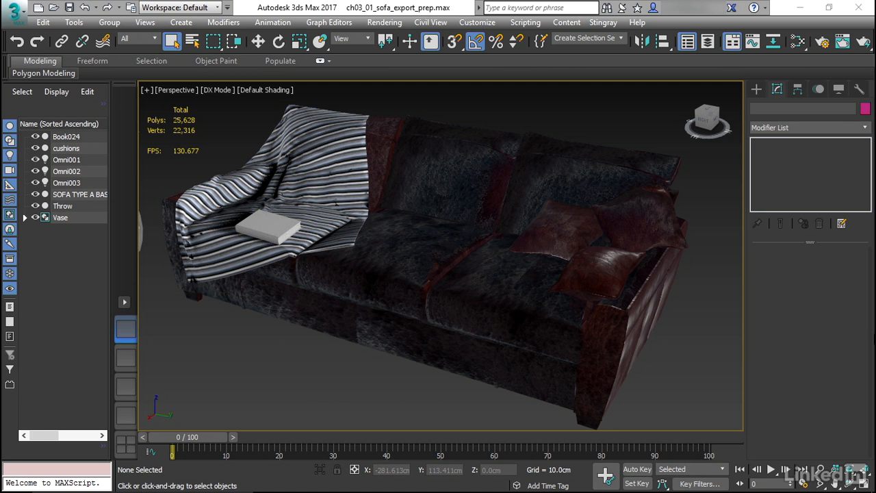
Switch to the Stingray_intro_course window in File Explorer and browse into MaxProject's _game_testing folder to review its files
{"action": "left_click", "coordinate": [719, 245]}
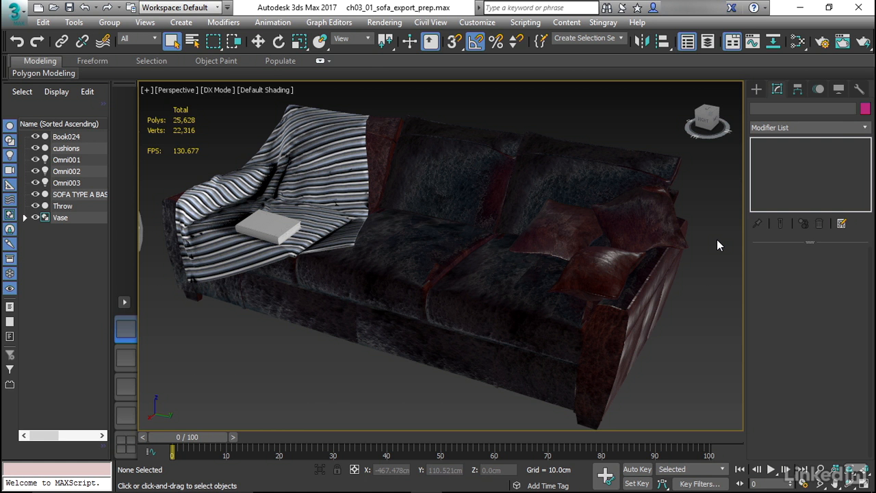
{"action": "key", "text": "alt+Tab"}
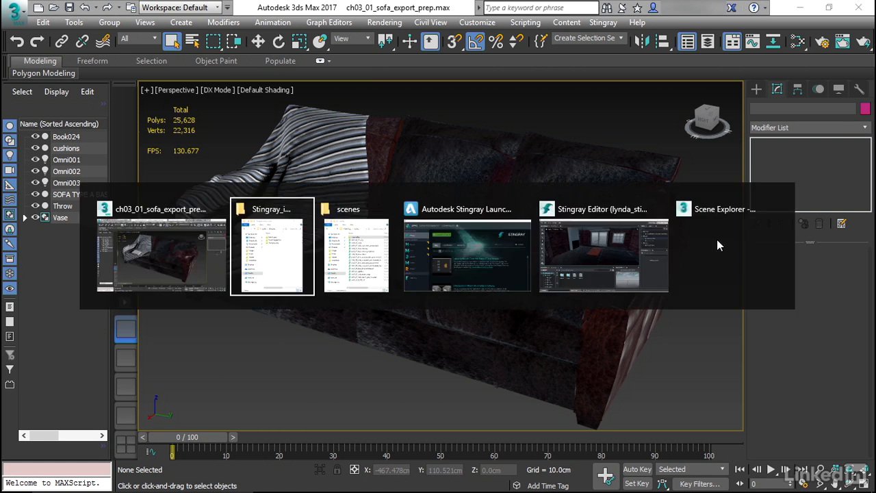
{"action": "key", "text": "alt+Tab"}
{"action": "key", "text": "alt+Tab"}
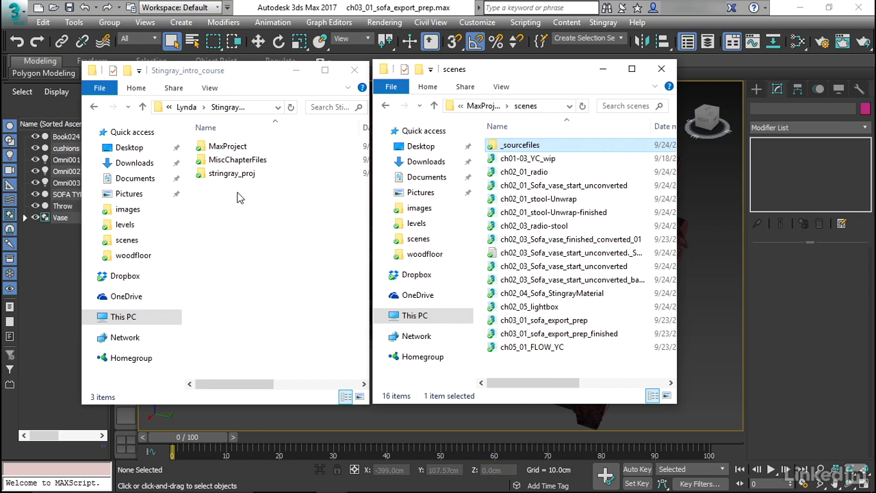
{"action": "left_click", "coordinate": [246, 73]}
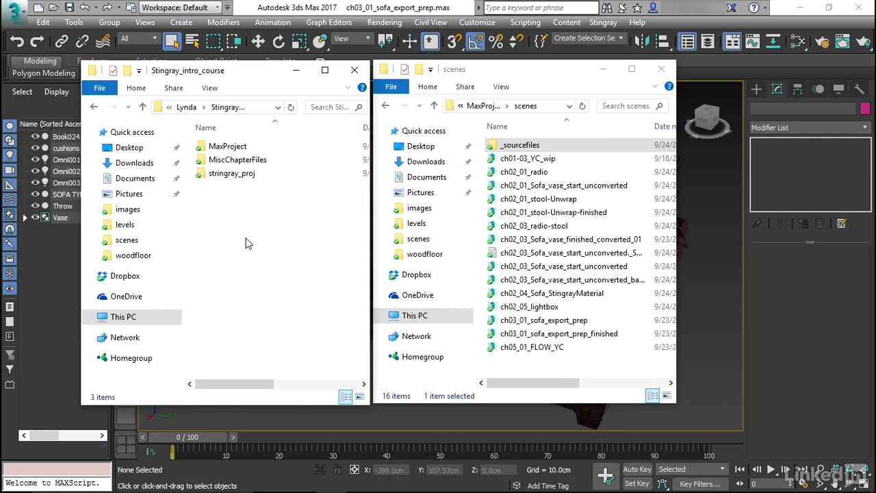
{"action": "double_click", "coordinate": [293, 146]}
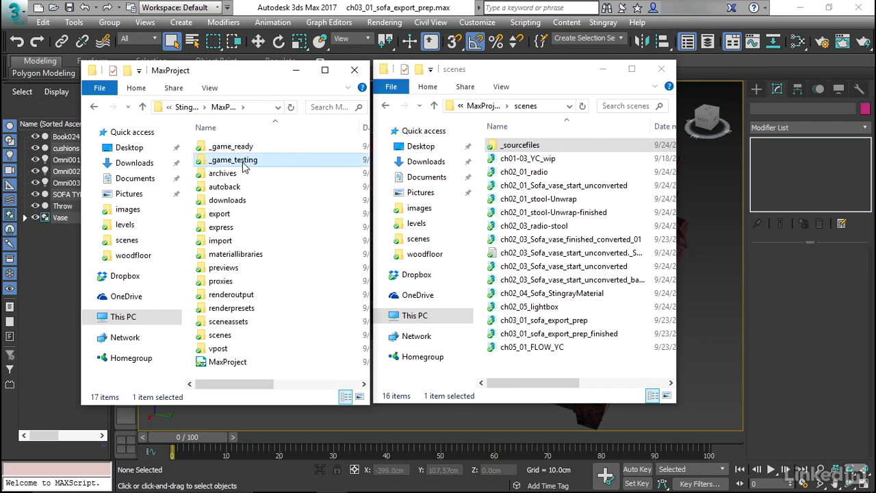
{"action": "double_click", "coordinate": [236, 159]}
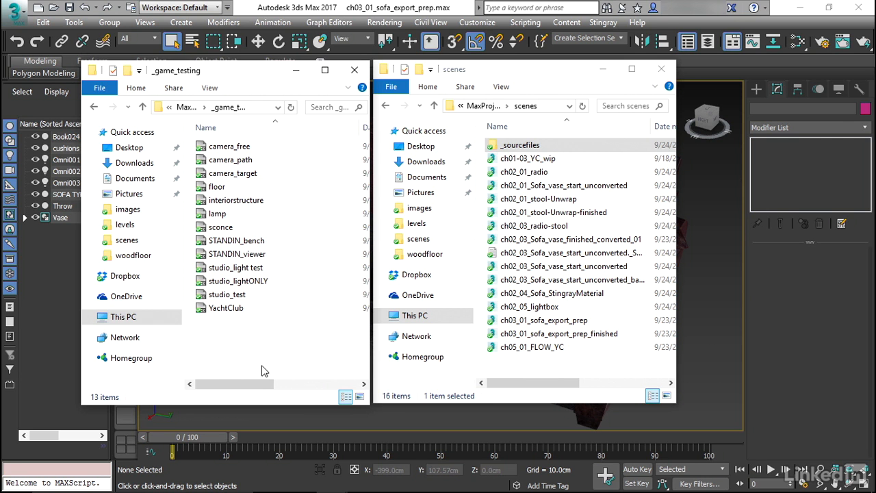
{"action": "mouse_move", "coordinate": [250, 386]}
{"action": "left_mouse_down"}
{"action": "mouse_move", "coordinate": [262, 386]}
{"action": "mouse_move", "coordinate": [242, 384]}
{"action": "left_mouse_up"}
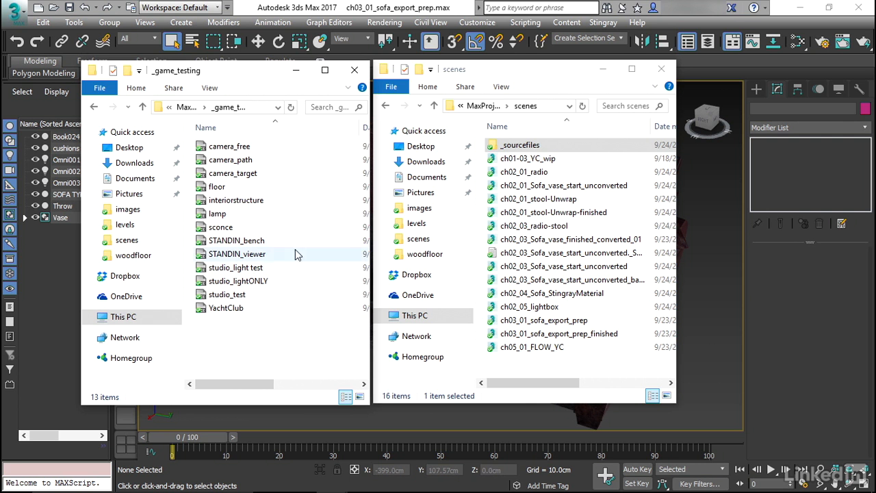
Compare the contents of the _game_ready and _game_testing folders inside MaxProject
{"action": "left_click", "coordinate": [189, 108]}
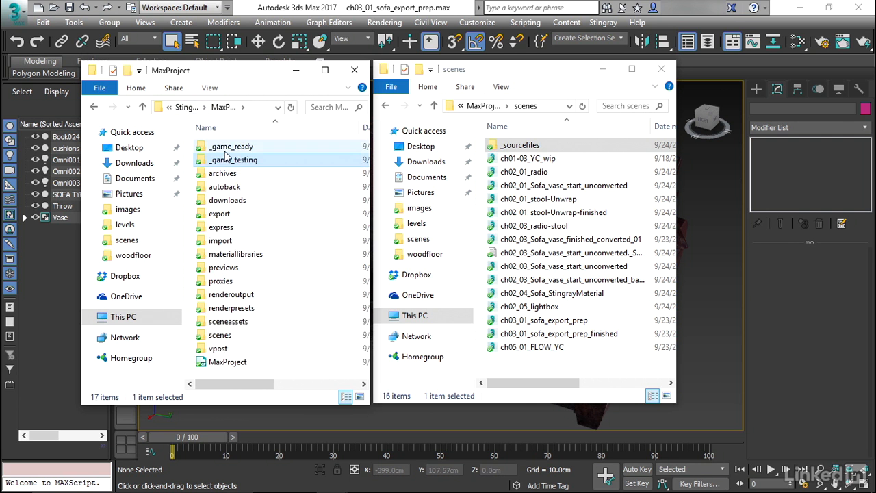
{"action": "double_click", "coordinate": [218, 144]}
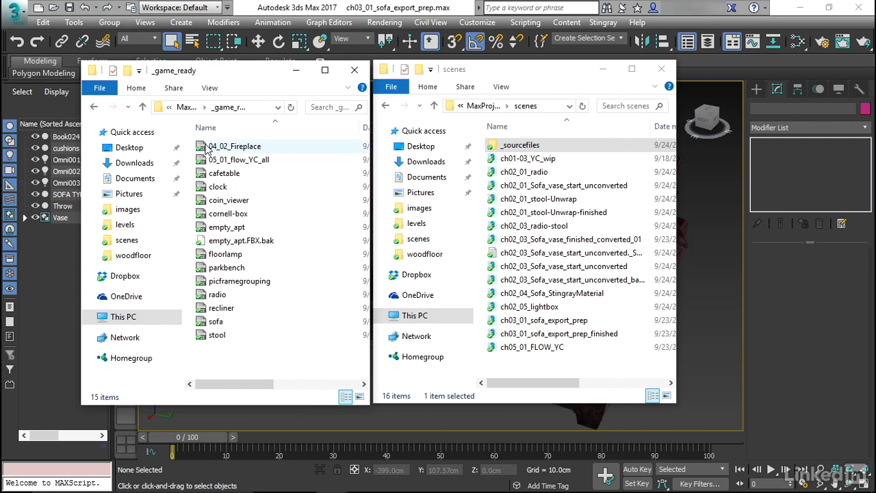
{"action": "left_click", "coordinate": [190, 109]}
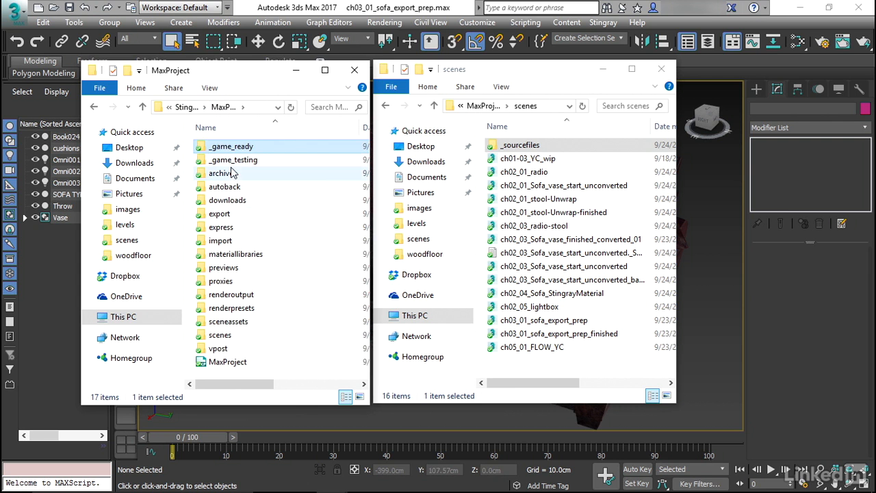
{"action": "double_click", "coordinate": [238, 159]}
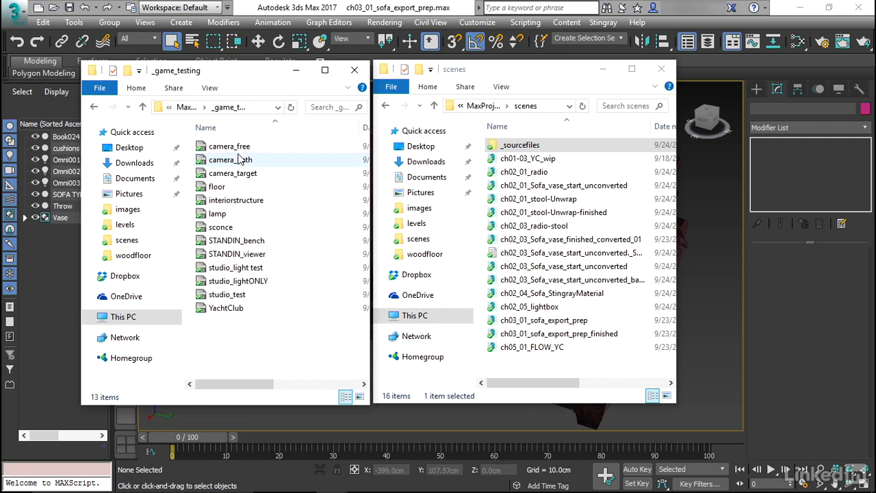
{"action": "left_click", "coordinate": [186, 107]}
{"action": "left_click", "coordinate": [186, 108]}
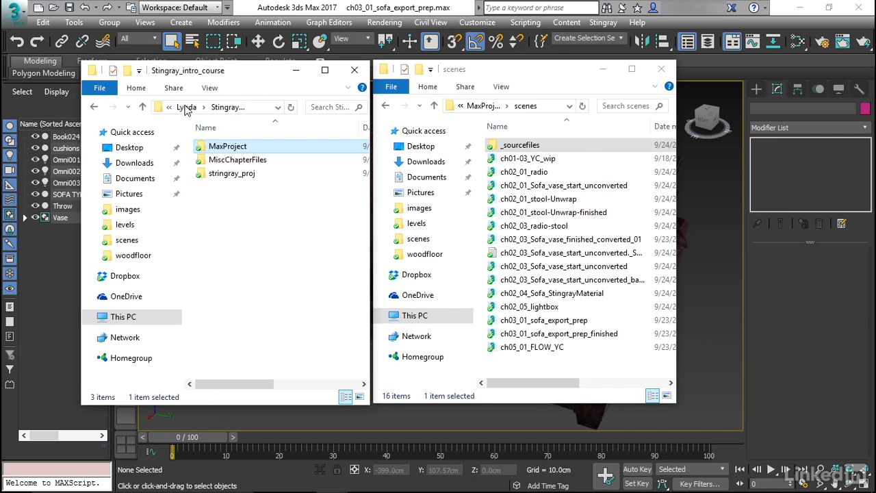
{"action": "double_click", "coordinate": [226, 146]}
{"action": "double_click", "coordinate": [236, 146]}
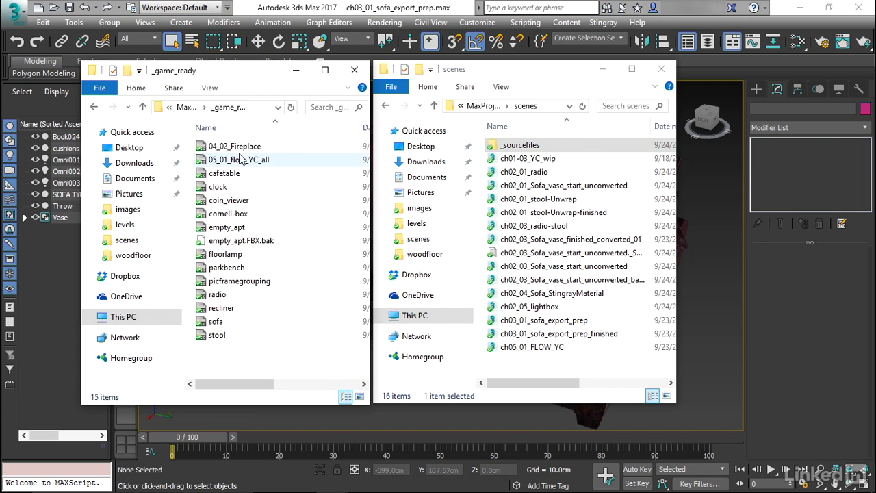
Browse MaxProject's scenes folder and open its _sourcefiles subfolder
{"action": "key", "text": "BackSpace"}
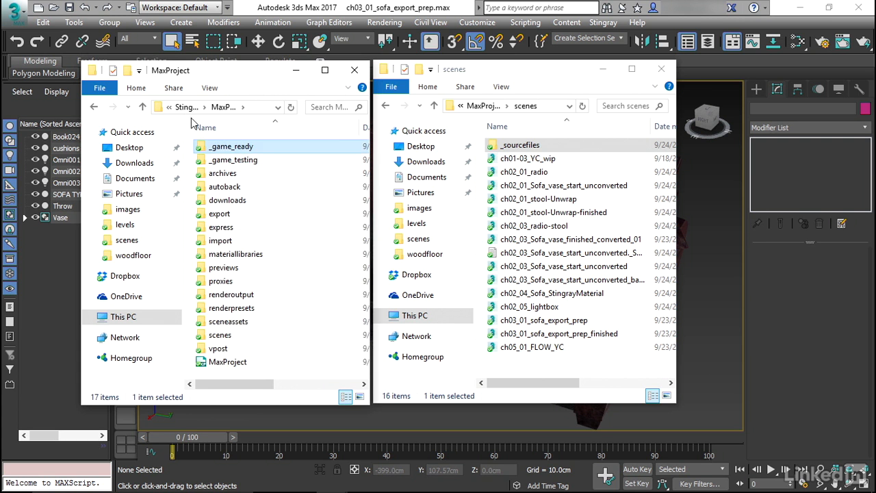
{"action": "double_click", "coordinate": [230, 337]}
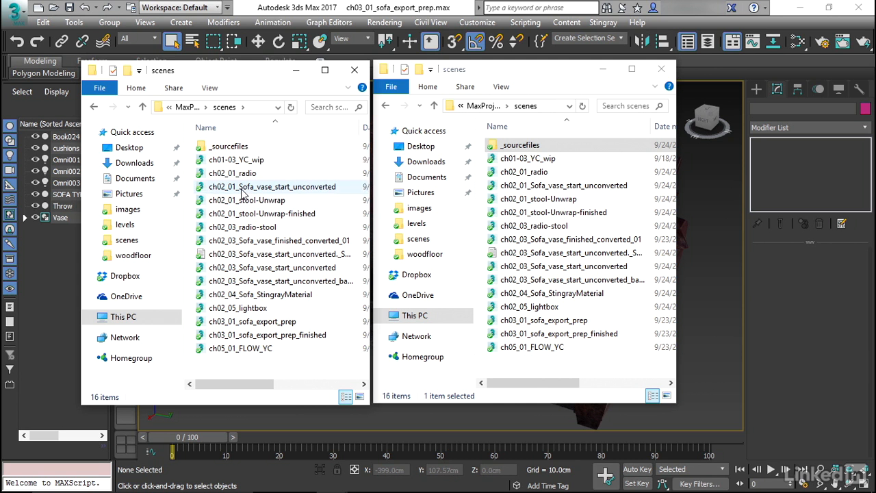
{"action": "double_click", "coordinate": [238, 147]}
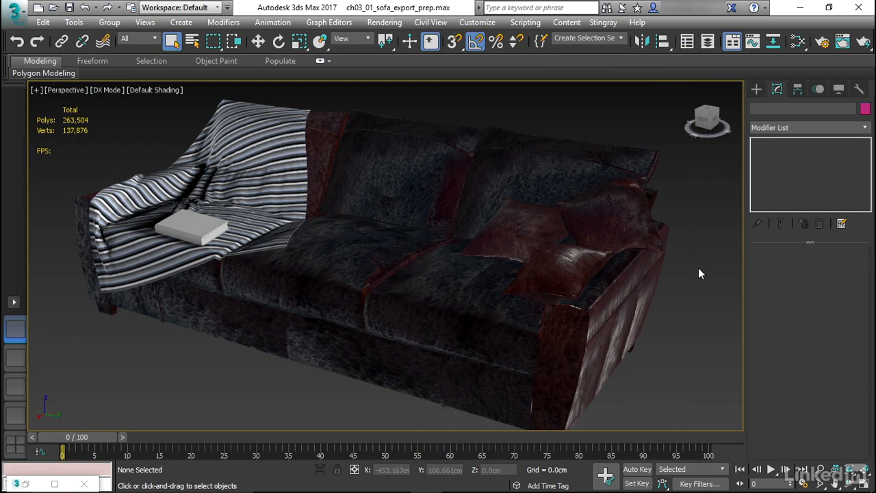
Switch to 3ds Max, open the Slate Material Editor and follow the Sofa graph to its Multi/Sub-Object material
{"action": "left_click", "coordinate": [797, 43]}
{"action": "scroll", "coordinate": [371, 215], "scroll_direction": "up", "scroll_amount": 1}
{"action": "middle_click_drag", "start_coordinate": [363, 229], "coordinate": [412, 270]}
{"action": "scroll", "coordinate": [434, 295], "scroll_direction": "up", "scroll_amount": 1}
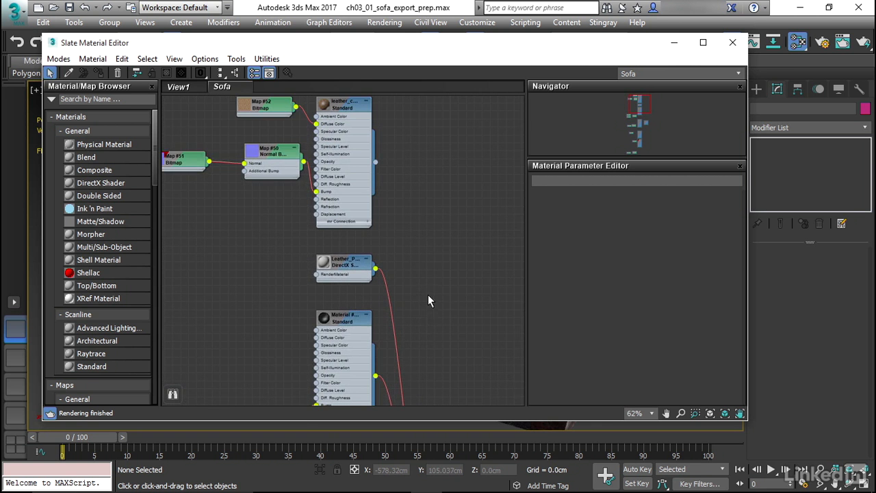
{"action": "middle_click_drag", "start_coordinate": [433, 240], "coordinate": [454, 182]}
{"action": "middle_click_drag", "start_coordinate": [462, 308], "coordinate": [448, 175]}
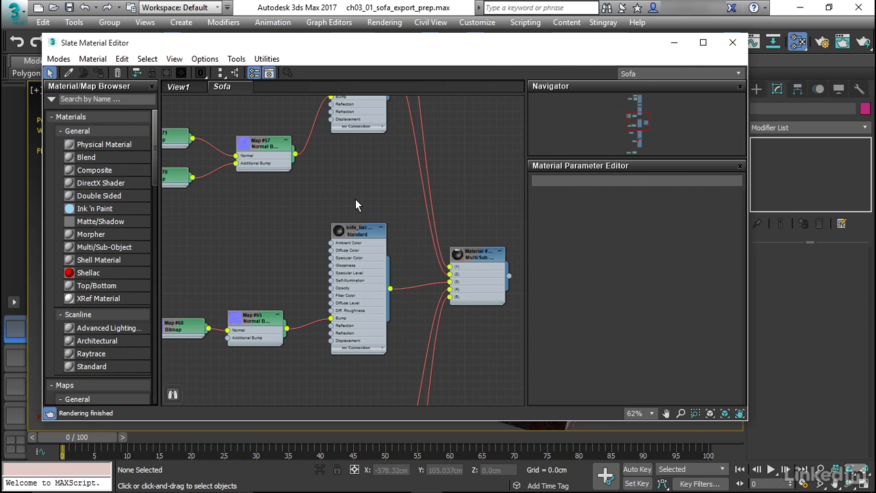
Examine the Standard and DirectX Shader materials in the upper part of the Sofa graph and their connections
{"action": "scroll", "coordinate": [355, 198], "scroll_direction": "up", "scroll_amount": 5}
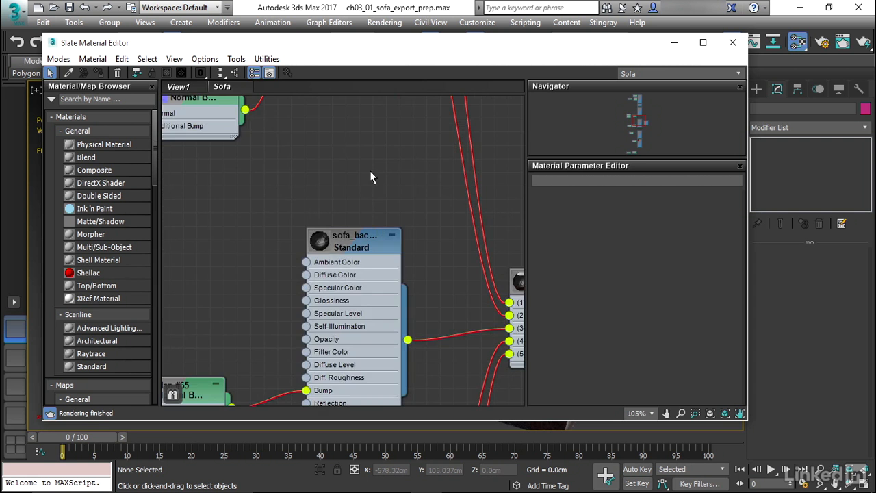
{"action": "middle_click_drag", "start_coordinate": [370, 179], "coordinate": [368, 311]}
{"action": "middle_click_drag", "start_coordinate": [423, 216], "coordinate": [426, 309]}
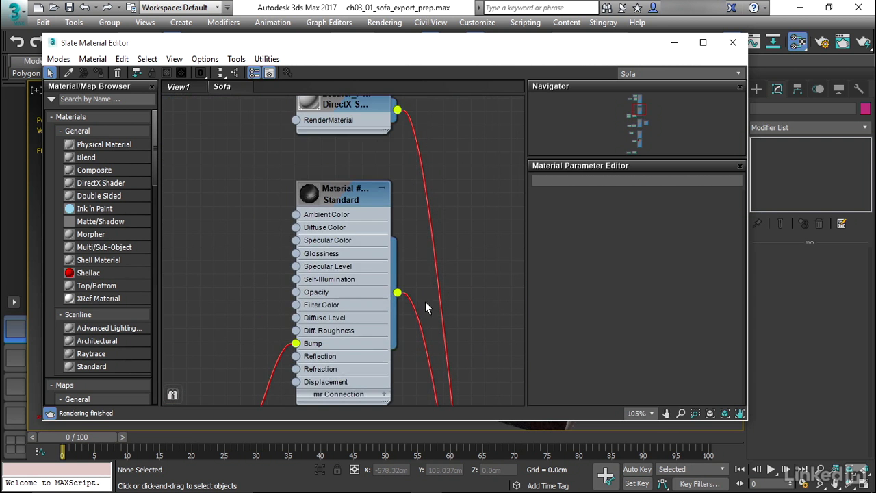
{"action": "middle_click_drag", "start_coordinate": [449, 196], "coordinate": [455, 261]}
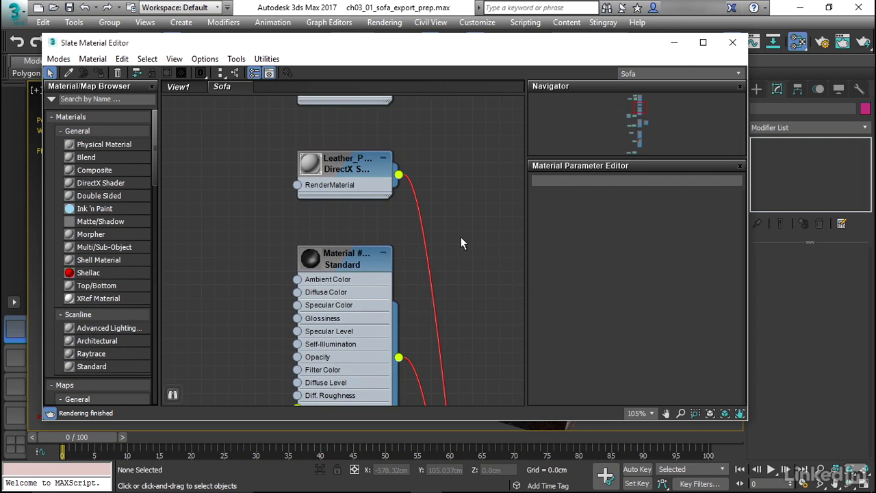
{"action": "middle_click_drag", "start_coordinate": [458, 166], "coordinate": [454, 254]}
{"action": "middle_click_drag", "start_coordinate": [434, 172], "coordinate": [440, 266]}
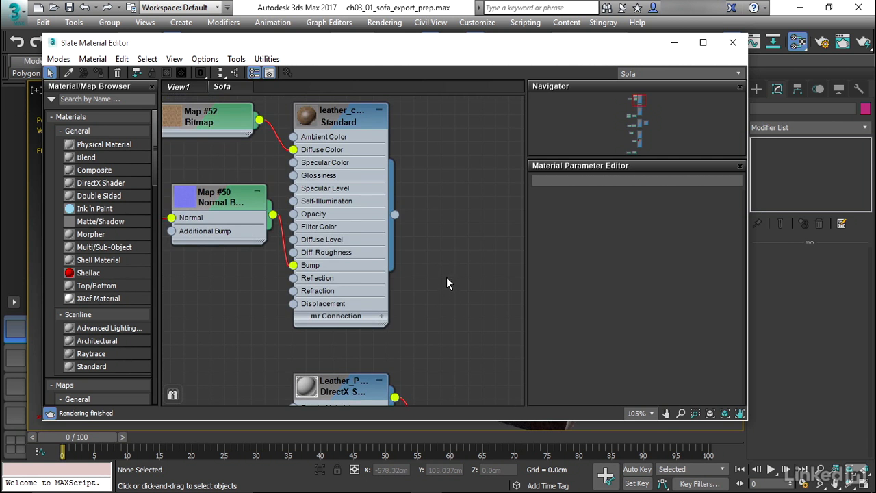
{"action": "middle_click_drag", "start_coordinate": [447, 278], "coordinate": [404, 121]}
{"action": "scroll", "coordinate": [401, 228], "scroll_direction": "down", "scroll_amount": 3}
{"action": "middle_click_drag", "start_coordinate": [401, 228], "coordinate": [414, 296]}
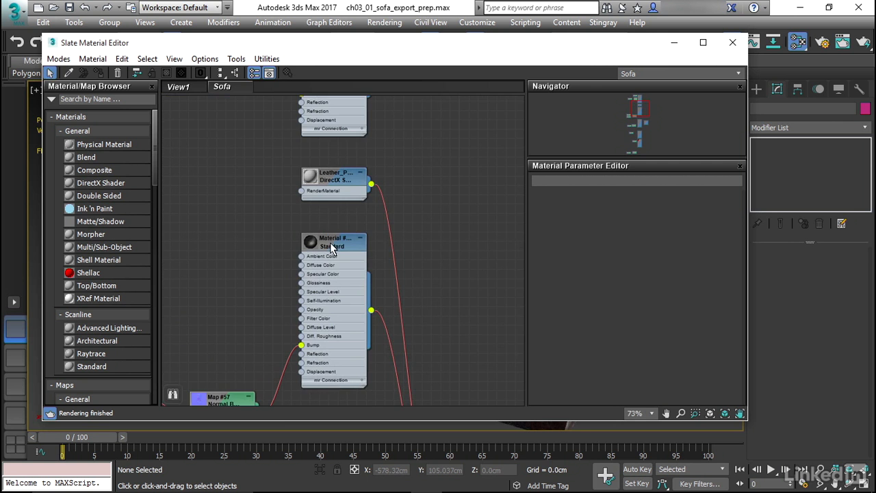
Inspect the parameters of the Leather_PBR DirectX Shader and the Standard material directly below it
{"action": "scroll", "coordinate": [319, 220], "scroll_direction": "up", "scroll_amount": 3}
{"action": "double_click", "coordinate": [325, 141]}
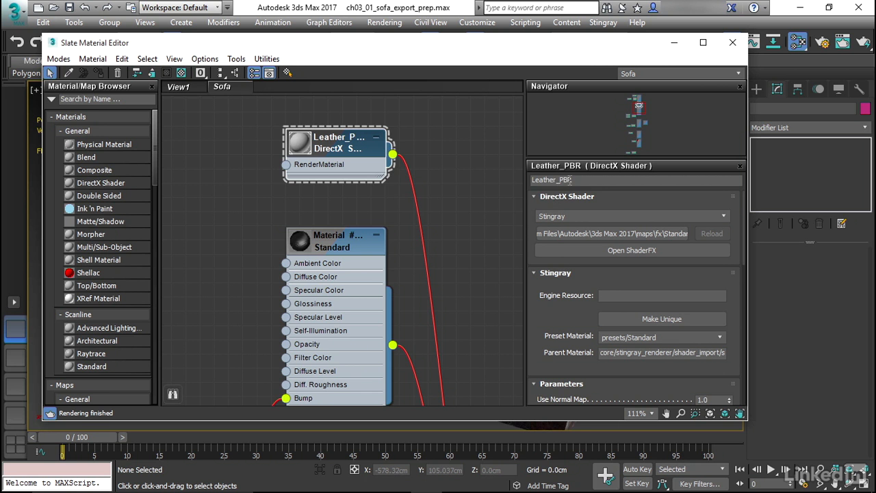
{"action": "middle_click_drag", "start_coordinate": [443, 248], "coordinate": [501, 189]}
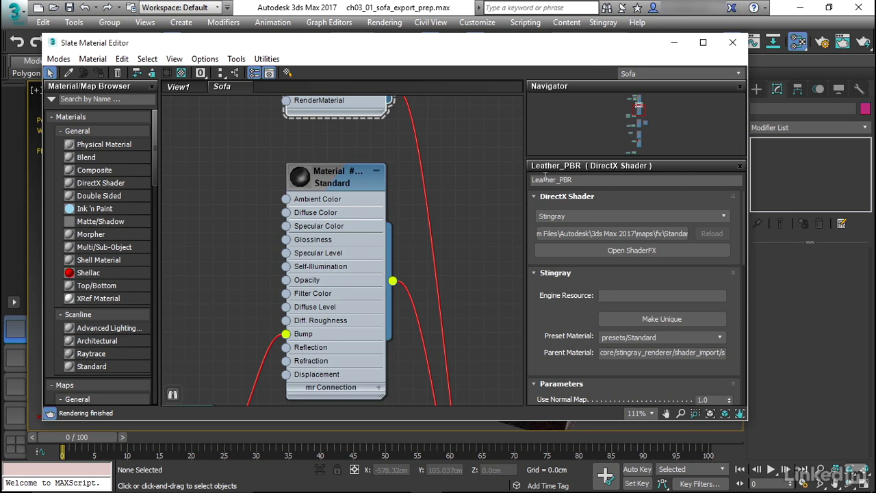
{"action": "double_click", "coordinate": [345, 185]}
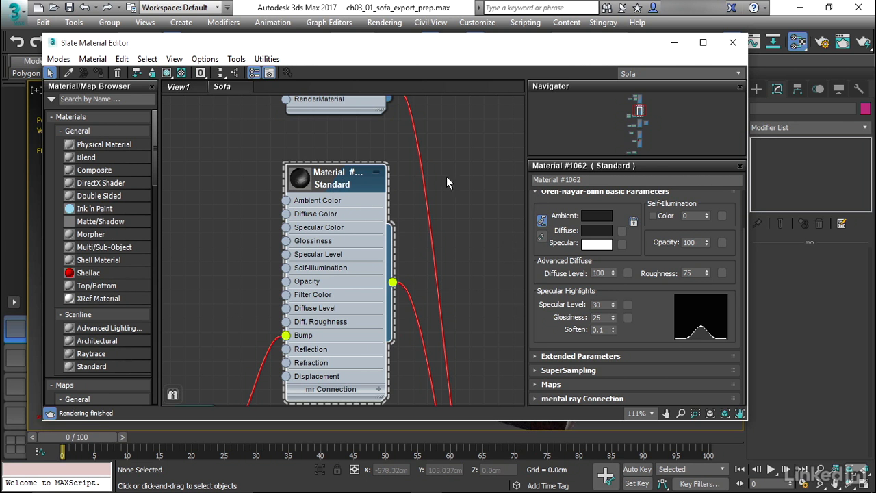
Move the sofa_legs material node slightly upward, closer to the Standard material node above it in the Sofa graph
{"action": "scroll", "coordinate": [406, 178], "scroll_direction": "down", "scroll_amount": 2}
{"action": "scroll", "coordinate": [420, 252], "scroll_direction": "down", "scroll_amount": 4}
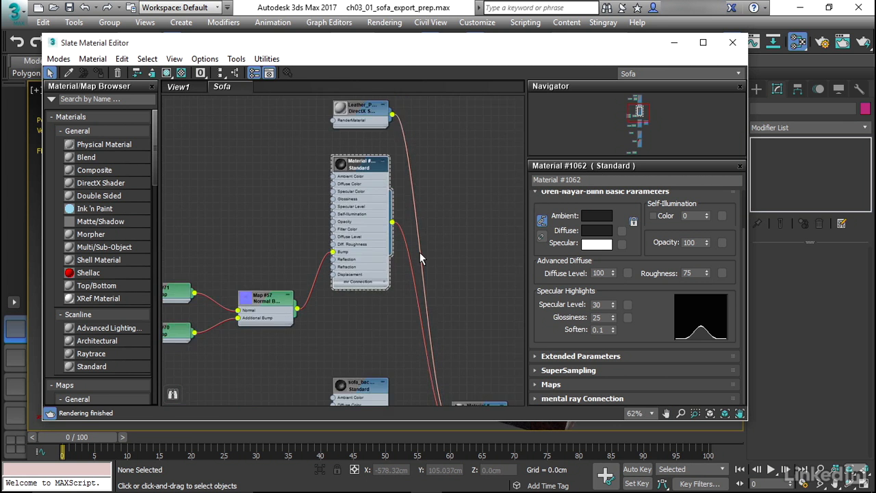
{"action": "middle_click_drag", "start_coordinate": [423, 254], "coordinate": [400, 195]}
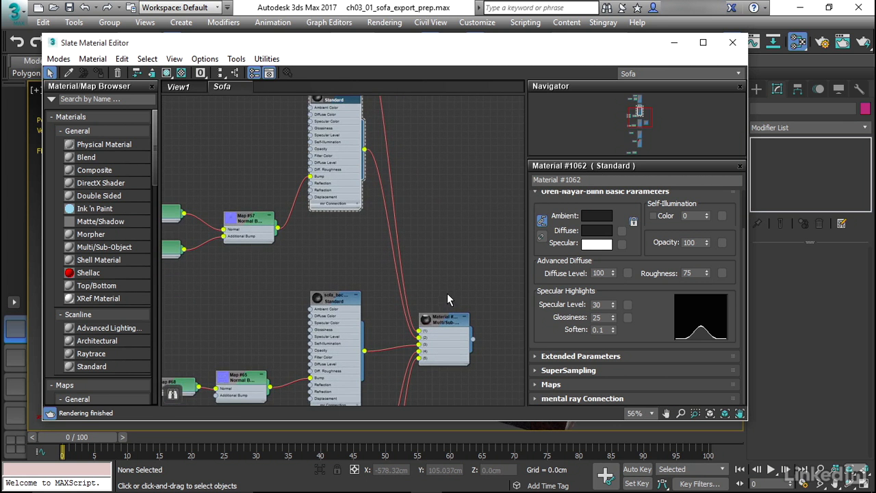
{"action": "middle_click_drag", "start_coordinate": [364, 298], "coordinate": [377, 195]}
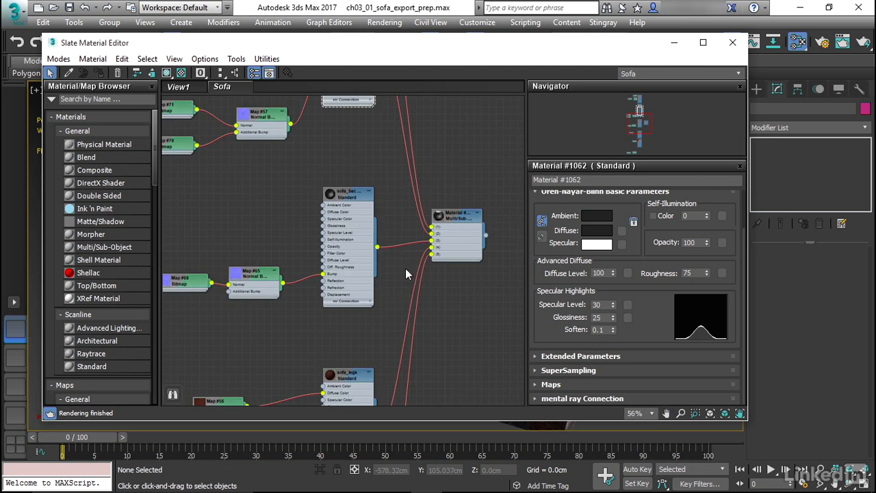
{"action": "middle_click_drag", "start_coordinate": [406, 300], "coordinate": [406, 241]}
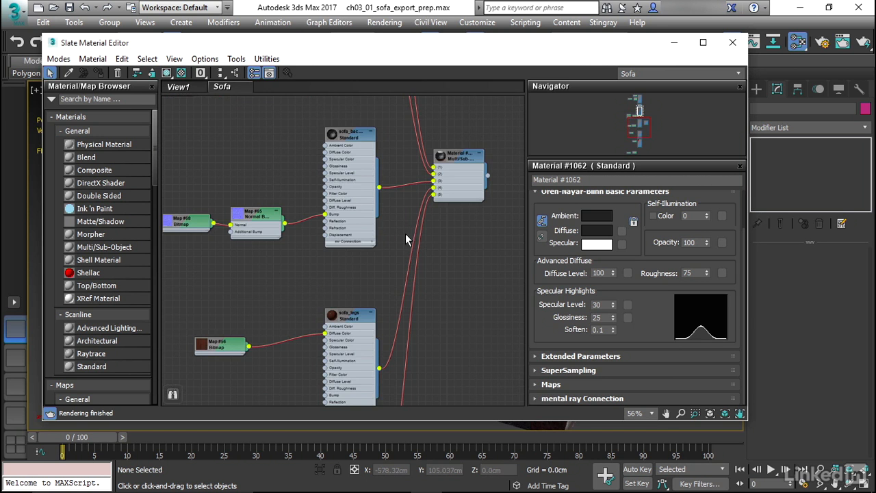
{"action": "middle_click_drag", "start_coordinate": [404, 227], "coordinate": [408, 211]}
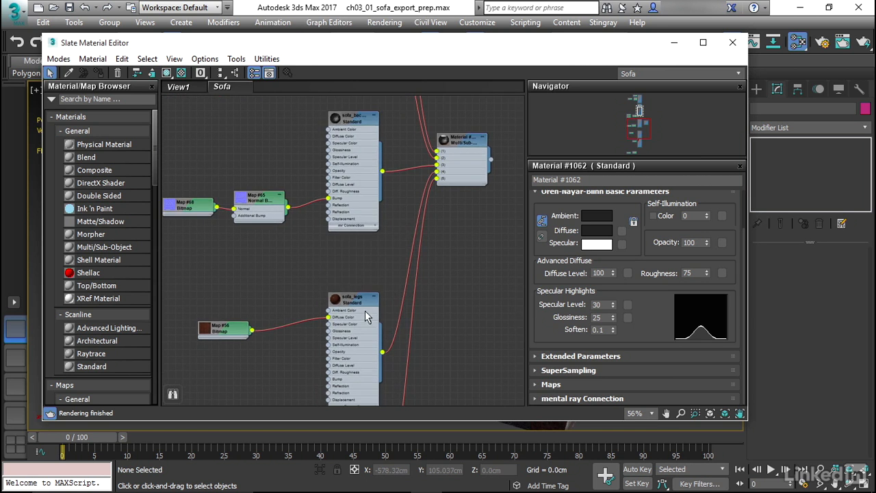
{"action": "left_click_drag", "start_coordinate": [359, 301], "coordinate": [359, 266]}
Return to the Leather_PBR node and the Standard material node below it for a closer look
{"action": "middle_click_drag", "start_coordinate": [374, 193], "coordinate": [383, 329]}
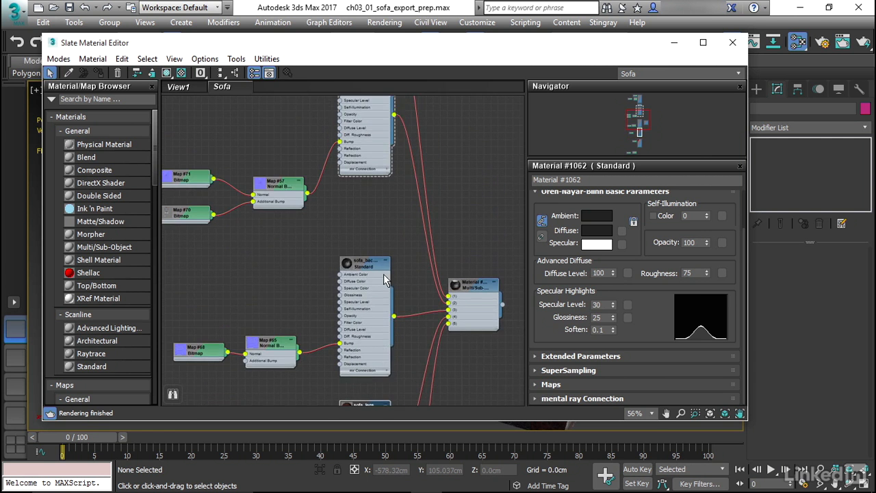
{"action": "middle_click_drag", "start_coordinate": [383, 212], "coordinate": [398, 313]}
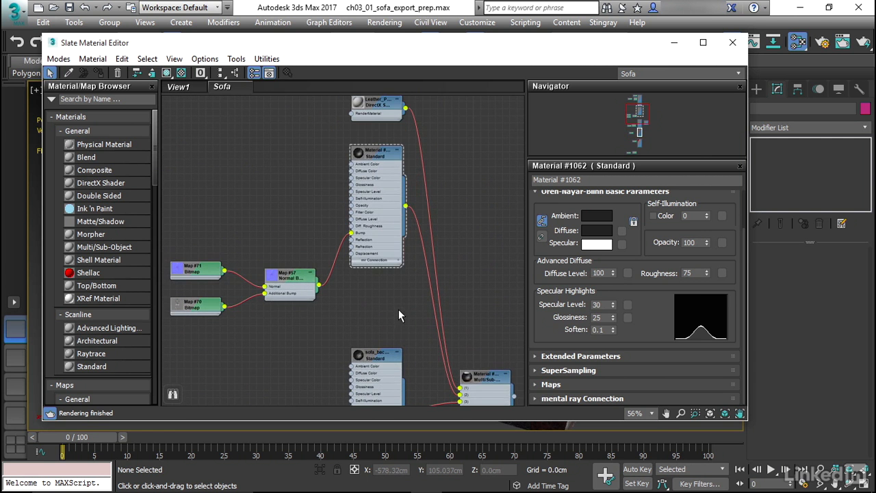
{"action": "scroll", "coordinate": [388, 213], "scroll_direction": "up", "scroll_amount": 3}
{"action": "middle_click_drag", "start_coordinate": [367, 142], "coordinate": [365, 222]}
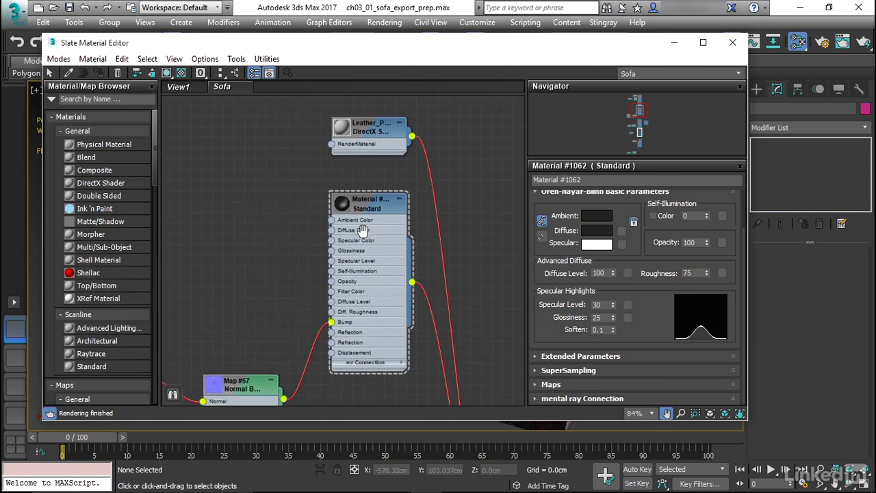
{"action": "scroll", "coordinate": [364, 241], "scroll_direction": "up", "scroll_amount": 1}
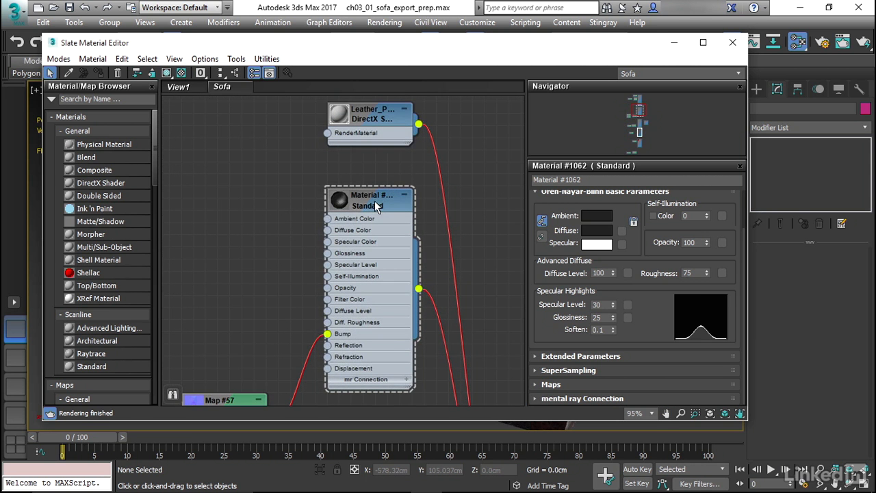
Rename the Standard material below the Leather_PBR node to Sofa_Material_1062, replacing the space and hash sign with an underscore
{"action": "left_click", "coordinate": [375, 204]}
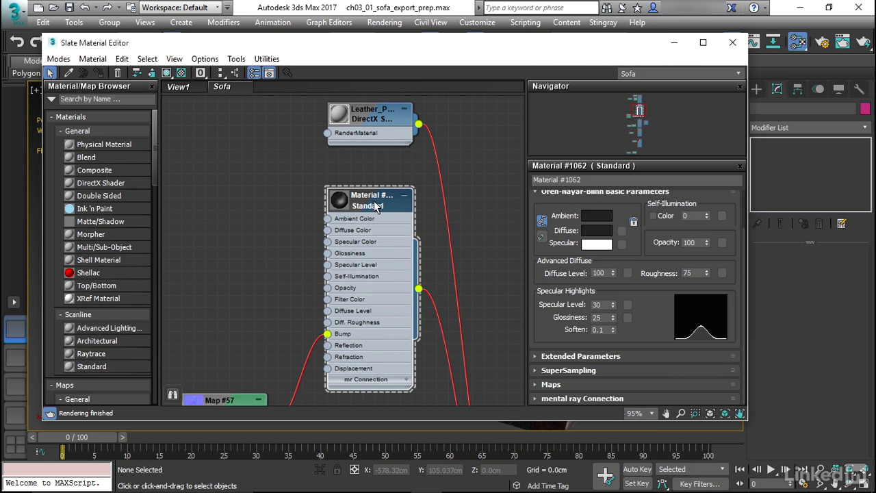
{"action": "left_click", "coordinate": [591, 179]}
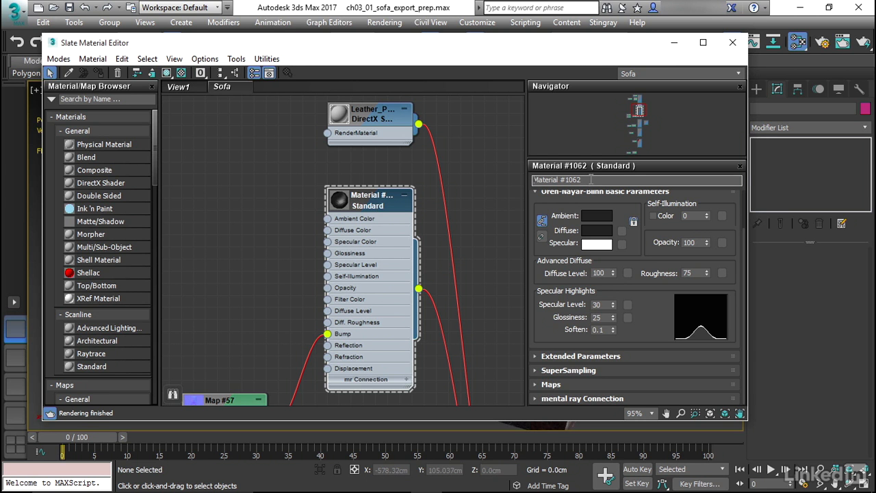
{"action": "type", "text": "Sofa_"}
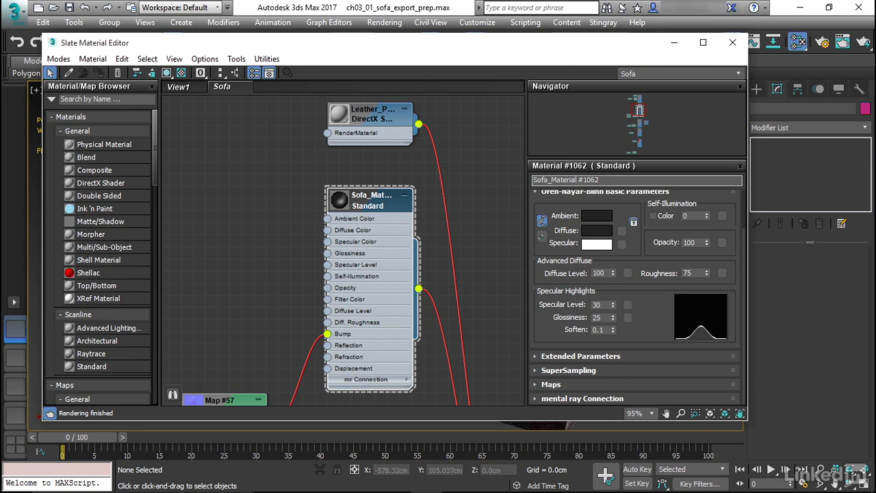
{"action": "key", "text": "BackSpace"}
{"action": "key", "text": "BackSpace"}
{"action": "type", "text": "_"}
Review the names of the lower material nodes in the Sofa graph and show the ThrowBlanket material's parameters
{"action": "scroll", "coordinate": [447, 289], "scroll_direction": "down", "scroll_amount": 1}
{"action": "middle_click_drag", "start_coordinate": [450, 292], "coordinate": [427, 230]}
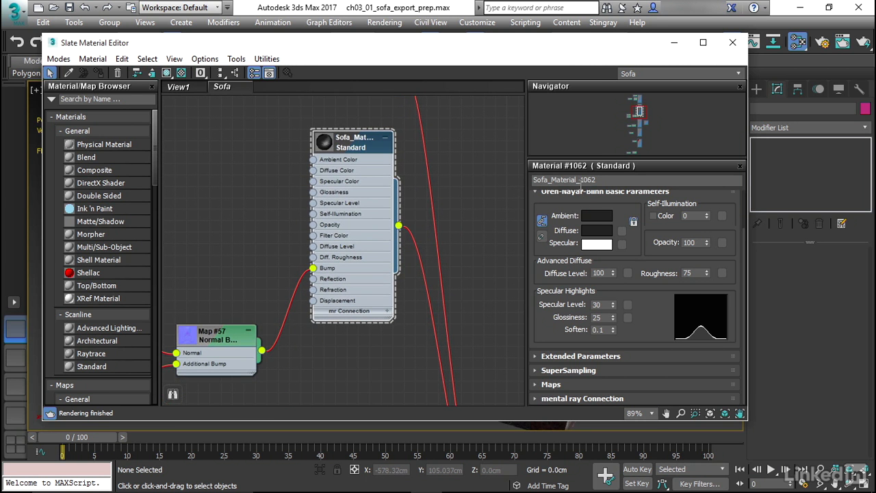
{"action": "scroll", "coordinate": [474, 216], "scroll_direction": "down", "scroll_amount": 1}
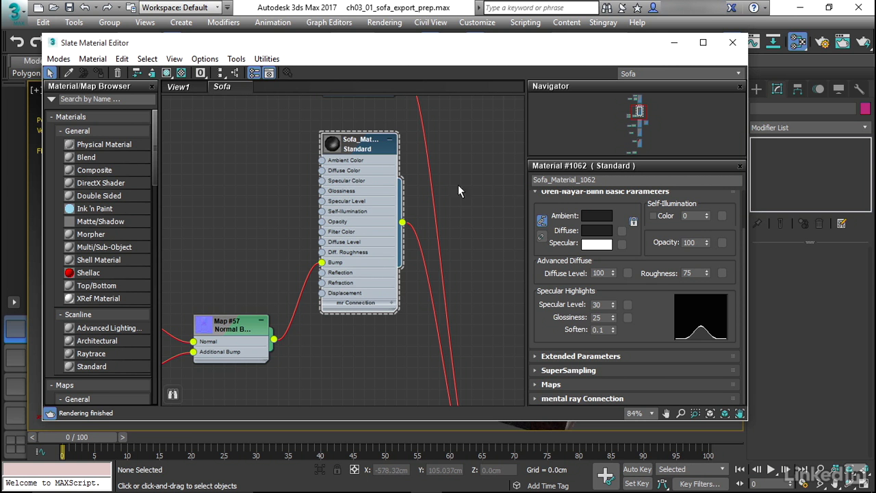
{"action": "middle_click_drag", "start_coordinate": [442, 213], "coordinate": [429, 129]}
{"action": "scroll", "coordinate": [430, 128], "scroll_direction": "down", "scroll_amount": 2}
{"action": "middle_click_drag", "start_coordinate": [416, 334], "coordinate": [423, 220]}
{"action": "middle_click_drag", "start_coordinate": [393, 281], "coordinate": [400, 121]}
{"action": "middle_click_drag", "start_coordinate": [410, 306], "coordinate": [399, 189]}
{"action": "scroll", "coordinate": [399, 189], "scroll_direction": "up", "scroll_amount": 3}
{"action": "double_click", "coordinate": [373, 211]}
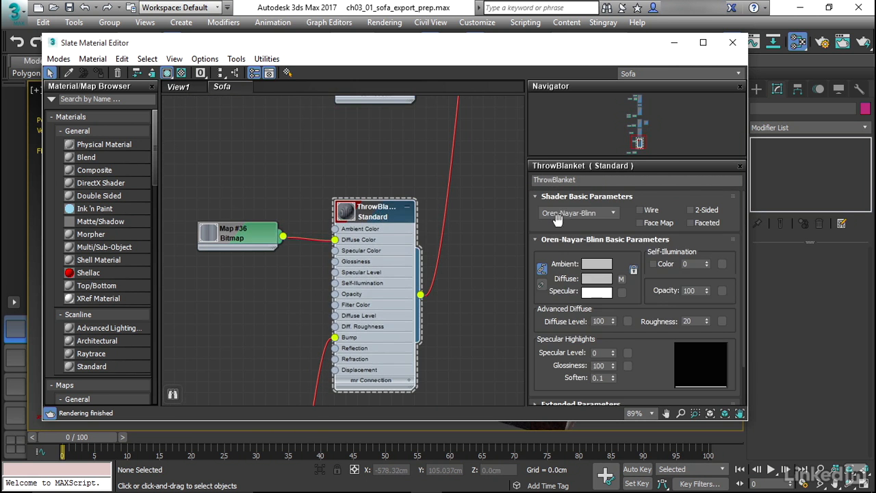
Check the names of the sofa_legs, sofa_backcusion and Sofa_Material_1062 materials while going back up the graph
{"action": "middle_click_drag", "start_coordinate": [320, 206], "coordinate": [298, 489]}
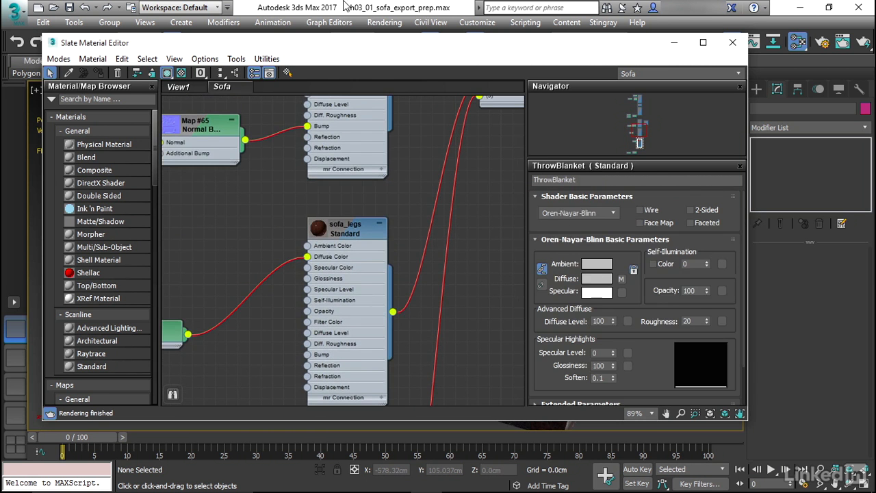
{"action": "middle_click_drag", "start_coordinate": [402, 200], "coordinate": [408, 295]}
{"action": "left_click", "coordinate": [361, 204]}
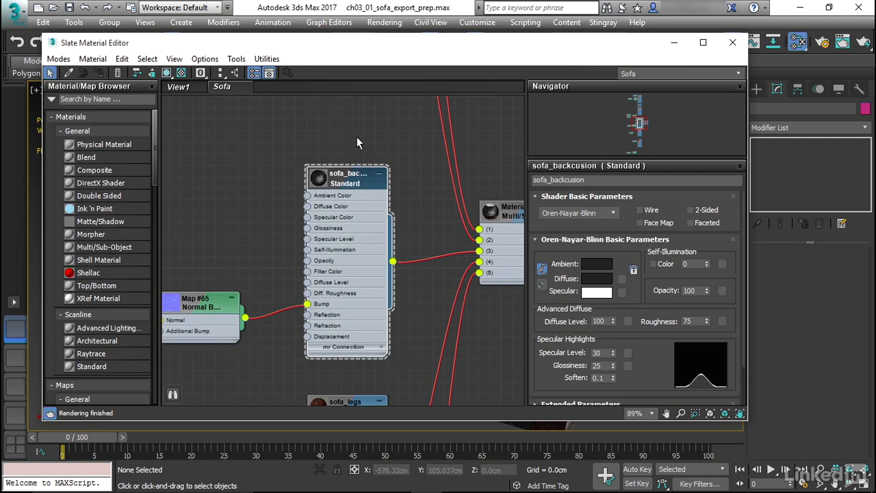
{"action": "scroll", "coordinate": [360, 203], "scroll_direction": "down", "scroll_amount": 2}
{"action": "scroll", "coordinate": [361, 203], "scroll_direction": "up", "scroll_amount": 5}
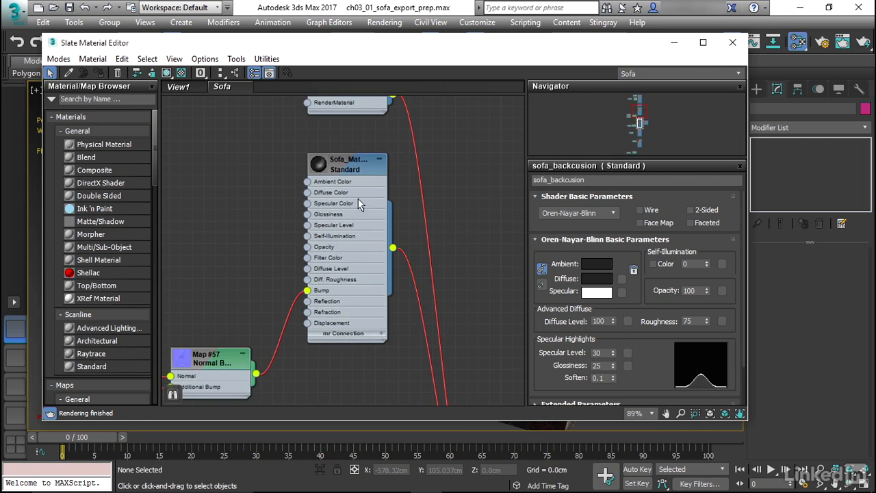
{"action": "left_click", "coordinate": [353, 165]}
Add the Sofa_ prefix to the Leather_PBR DirectX Shader so its name reads Sofa_Leather_PBR
{"action": "scroll", "coordinate": [361, 272], "scroll_direction": "up", "scroll_amount": 3}
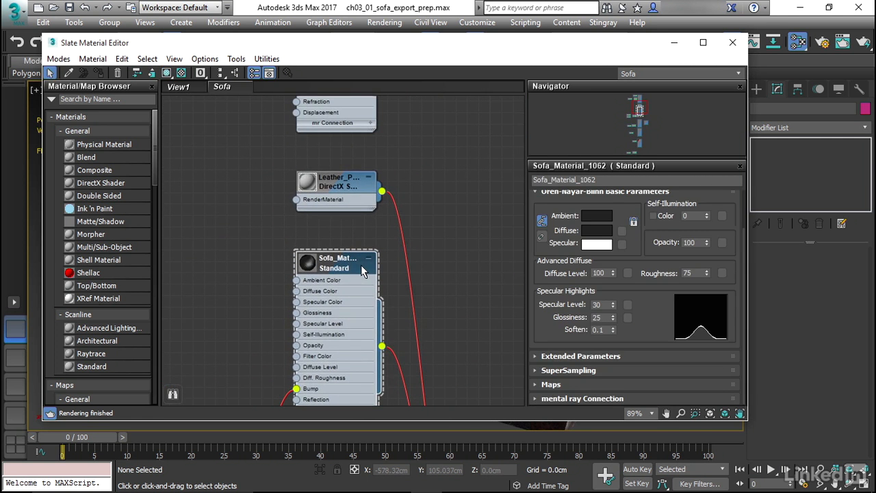
{"action": "left_click", "coordinate": [345, 184]}
{"action": "left_click", "coordinate": [624, 180]}
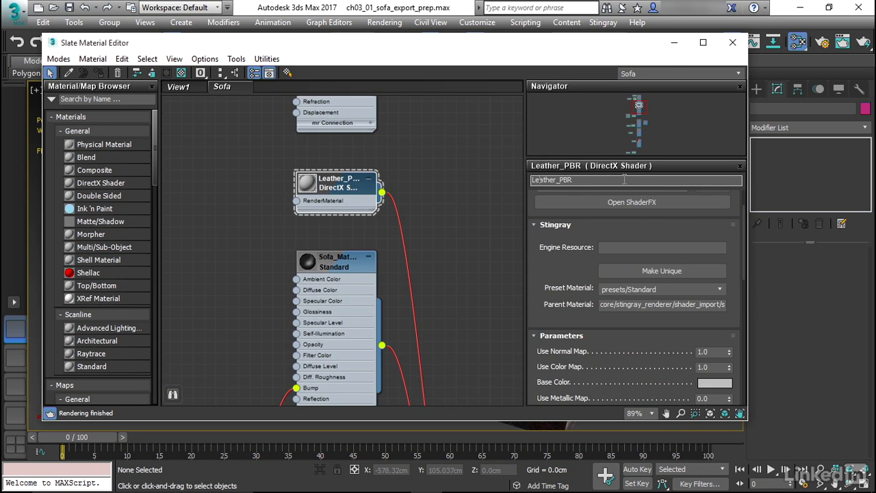
{"action": "key", "text": "Home"}
{"action": "type", "text": "Sofa_"}
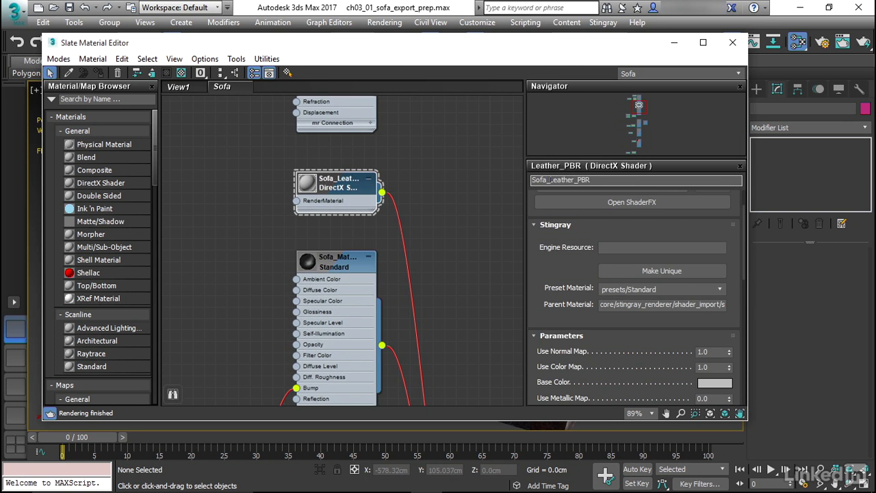
{"action": "key", "text": "Return"}
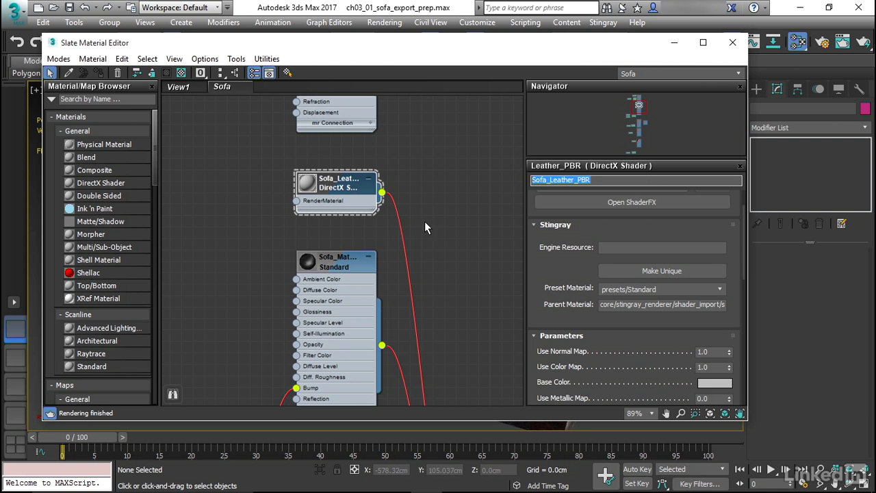
{"action": "scroll", "coordinate": [432, 225], "scroll_direction": "down", "scroll_amount": 2}
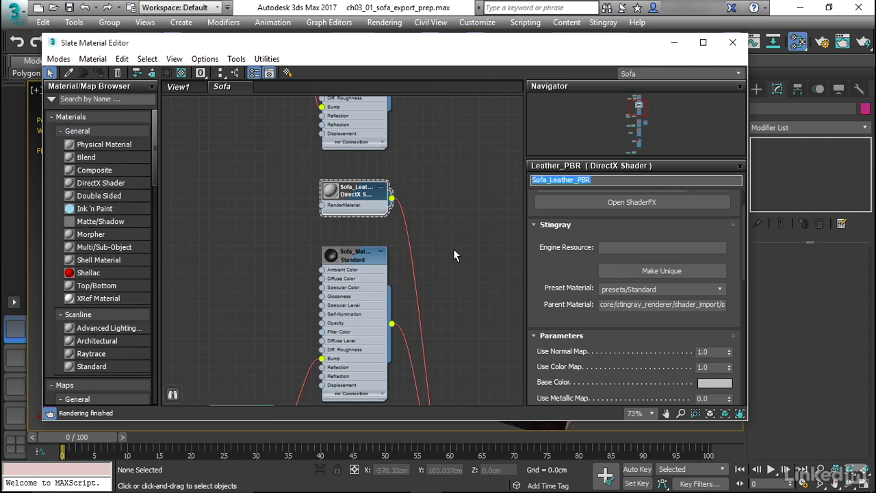
{"action": "scroll", "coordinate": [454, 252], "scroll_direction": "down", "scroll_amount": 2}
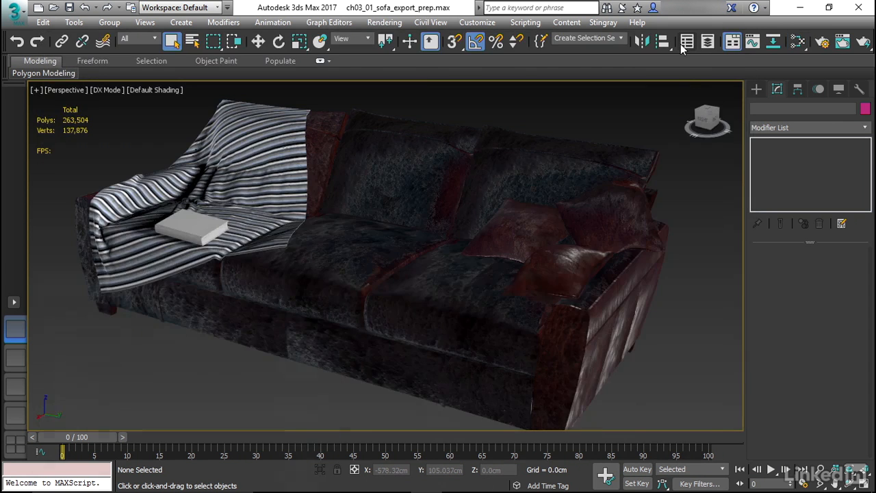
Minimize the Slate Material Editor and show the Scene Explorer docked beside the viewport
{"action": "left_click", "coordinate": [674, 43]}
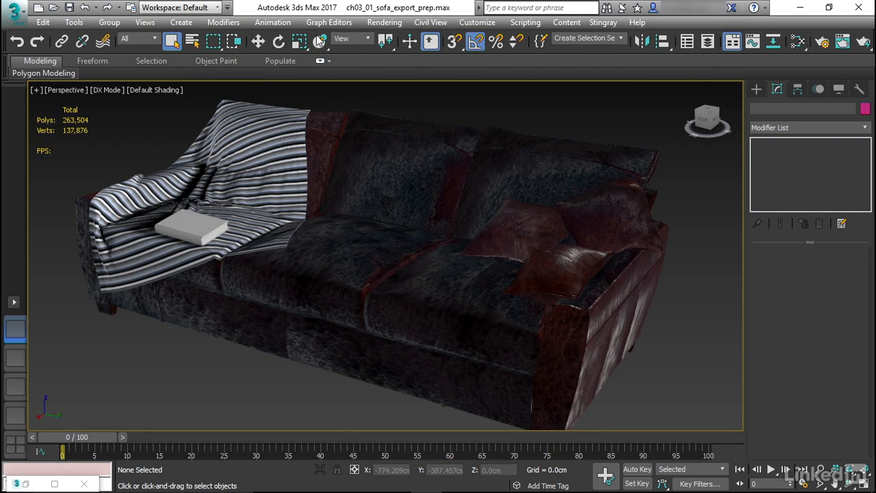
{"action": "left_click", "coordinate": [155, 23]}
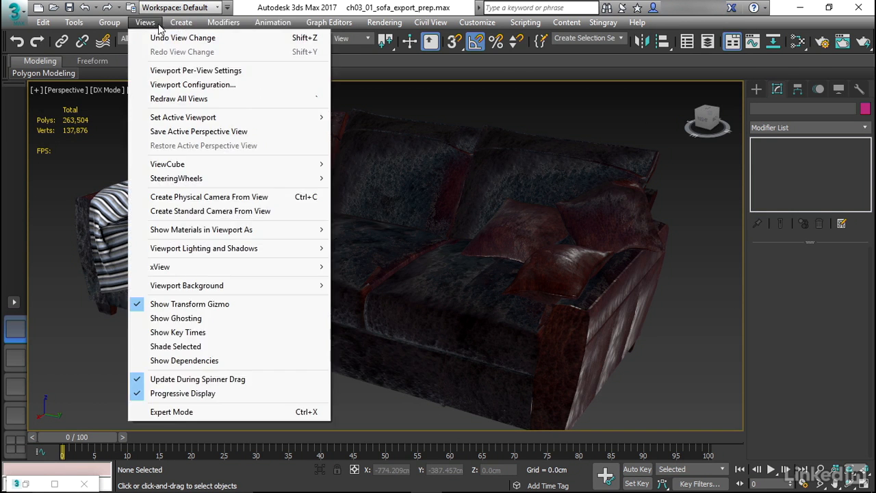
{"action": "mouse_move", "coordinate": [194, 28]}
{"action": "mouse_move", "coordinate": [74, 22]}
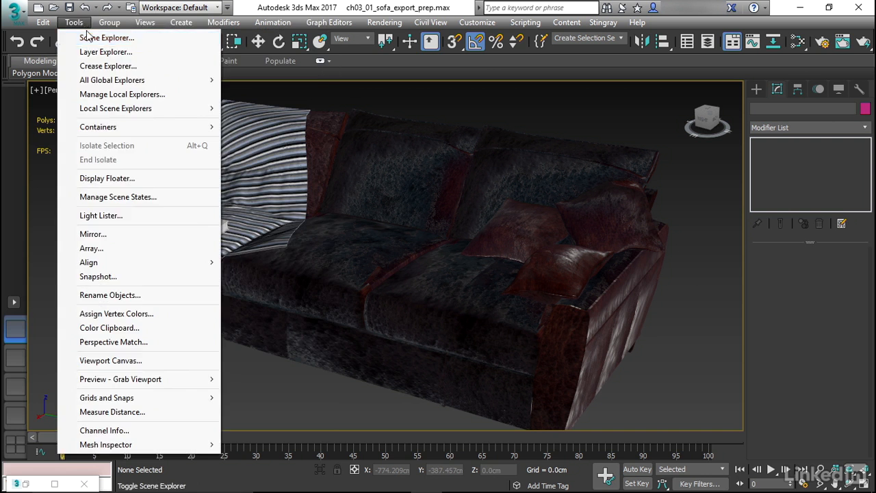
{"action": "left_click", "coordinate": [89, 37]}
{"action": "left_click_drag", "start_coordinate": [8, 99], "coordinate": [3, 108]}
{"action": "left_click_drag", "start_coordinate": [129, 177], "coordinate": [175, 211]}
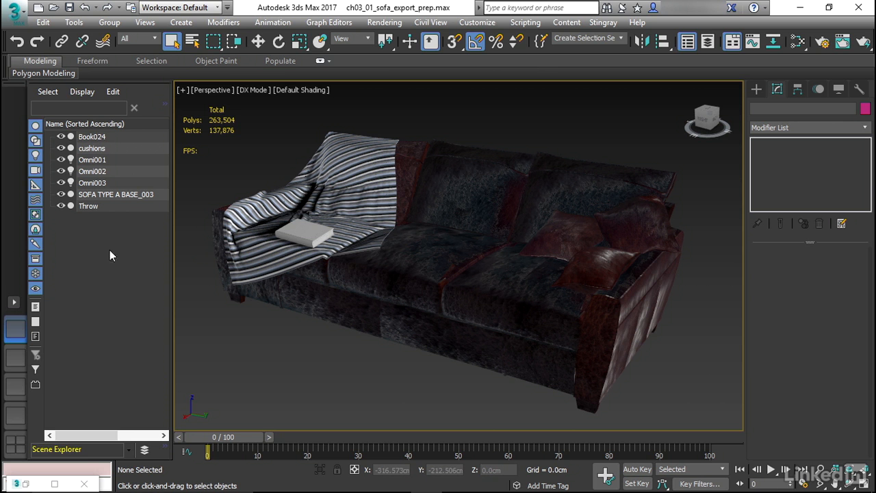
Go through the three Omni lights and the SOFA TYPE A BASE_003 object in the scene list to review their names
{"action": "left_click", "coordinate": [94, 162]}
{"action": "left_click", "coordinate": [98, 174]}
{"action": "left_click", "coordinate": [99, 184]}
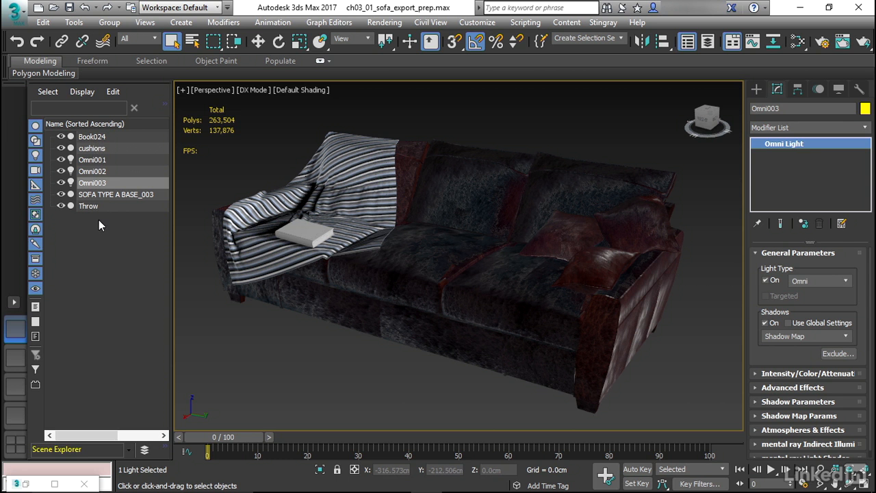
{"action": "left_click", "coordinate": [101, 196]}
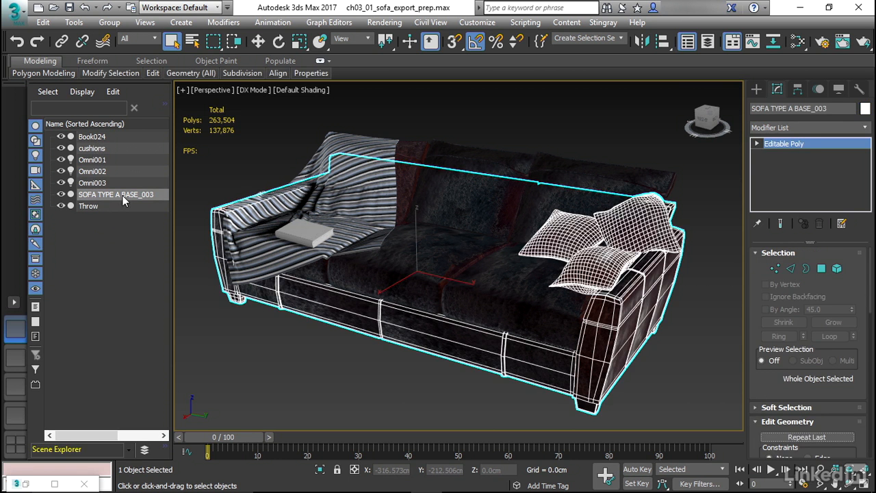
Rename the cushions object to Sofa_cushions in the Scene Explorer
{"action": "left_click", "coordinate": [93, 149]}
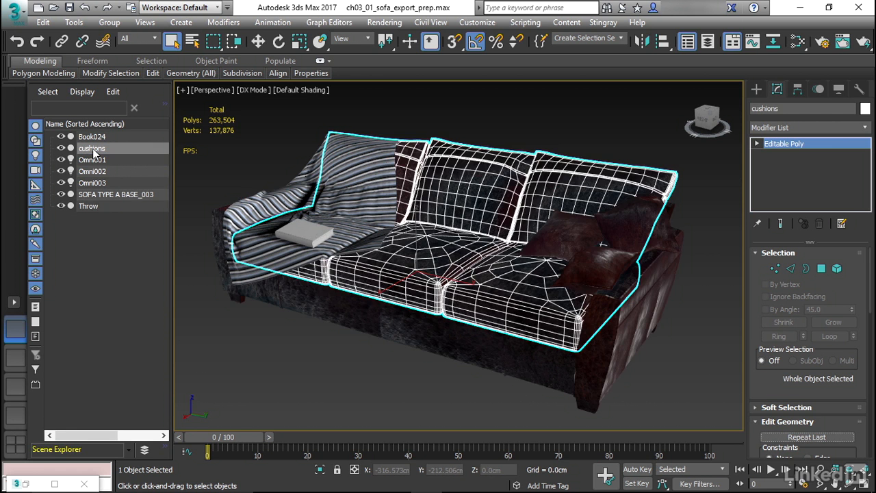
{"action": "left_click", "coordinate": [93, 148]}
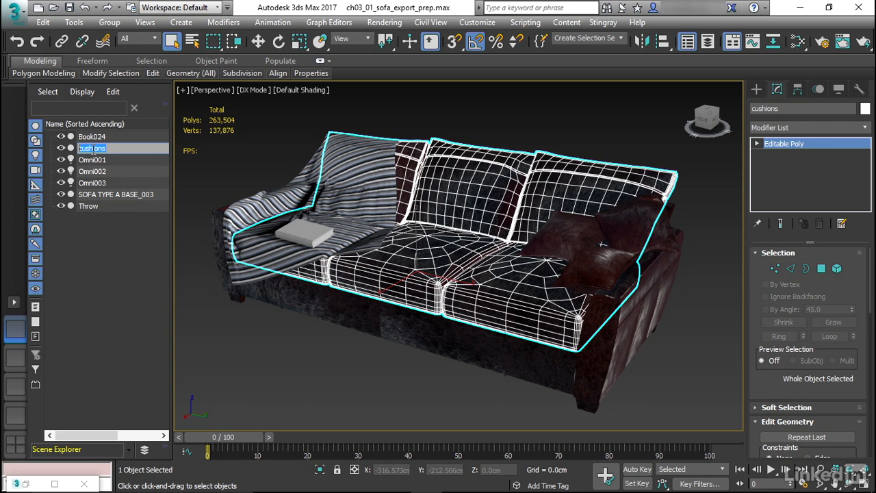
{"action": "type", "text": "Sofa"}
{"action": "type", "text": "_cus"}
{"action": "type", "text": "hioo"}
{"action": "key", "text": "BackSpace"}
{"action": "type", "text": "ns"}
{"action": "key", "text": "Return"}
Rename the Book024 object to Sofa_book in the Scene Explorer
{"action": "left_click", "coordinate": [92, 139]}
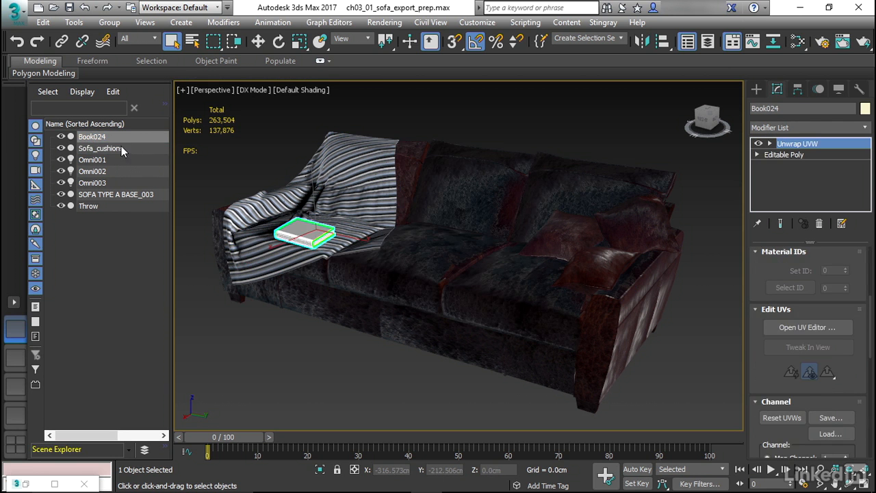
{"action": "right_click", "coordinate": [130, 138]}
{"action": "left_click", "coordinate": [58, 141]}
{"action": "left_click", "coordinate": [88, 137]}
{"action": "type", "text": "Sofa_book"}
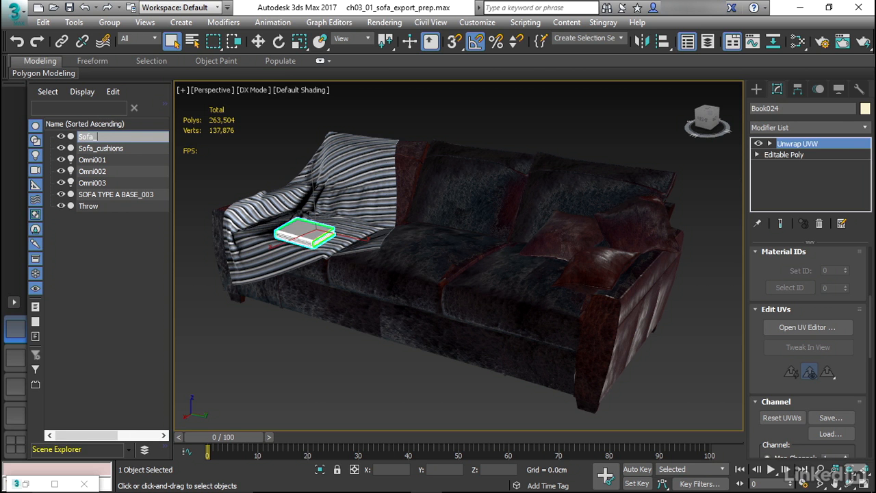
{"action": "key", "text": "Return"}
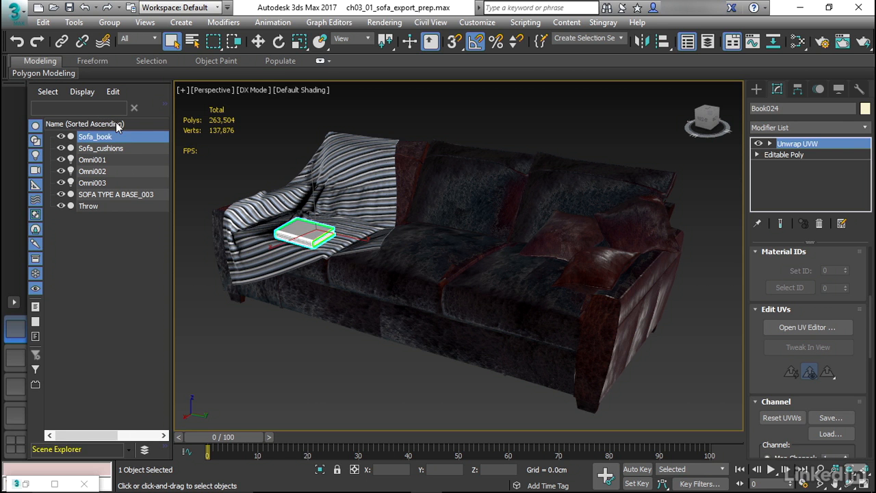
Rename the Throw object to Sofa_throw and clear the selection
{"action": "left_click", "coordinate": [86, 207]}
{"action": "left_click", "coordinate": [86, 208]}
{"action": "type", "text": "Sofa_throw"}
{"action": "key", "text": "Return"}
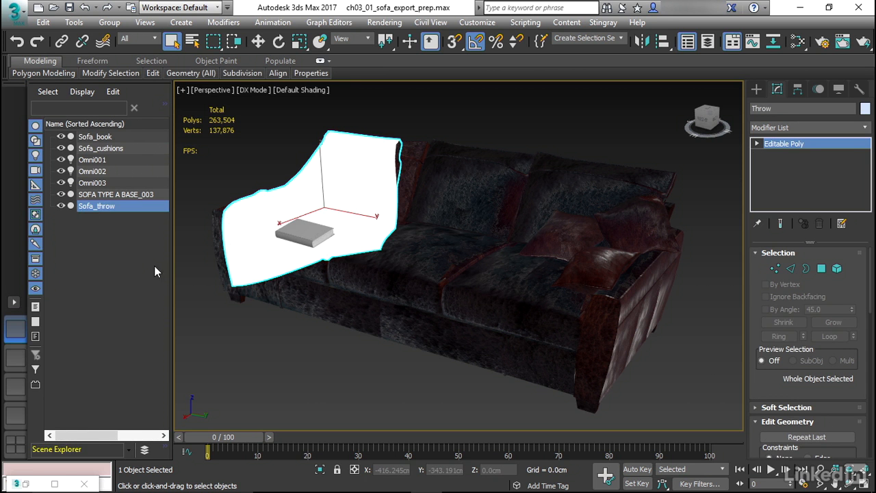
{"action": "left_click", "coordinate": [508, 124]}
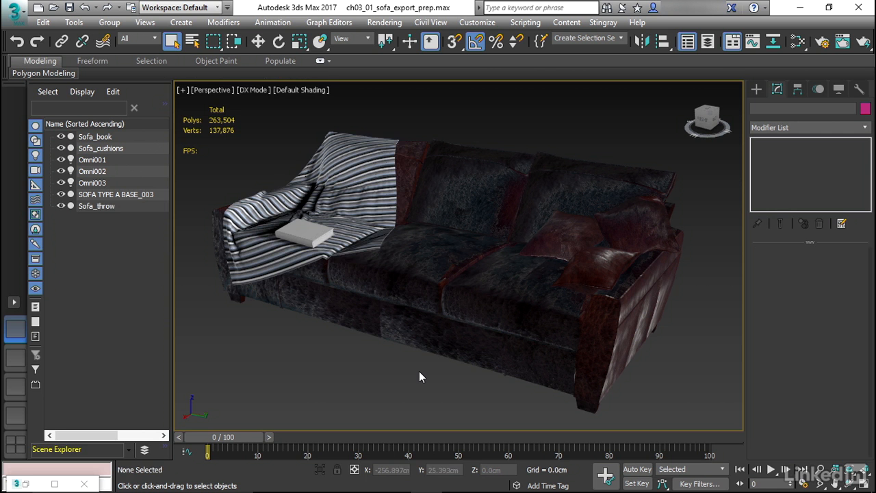
Examine in the viewport which parts of the sofa belong to the base object and which belong to Sofa_cushions
{"action": "left_click", "coordinate": [418, 330]}
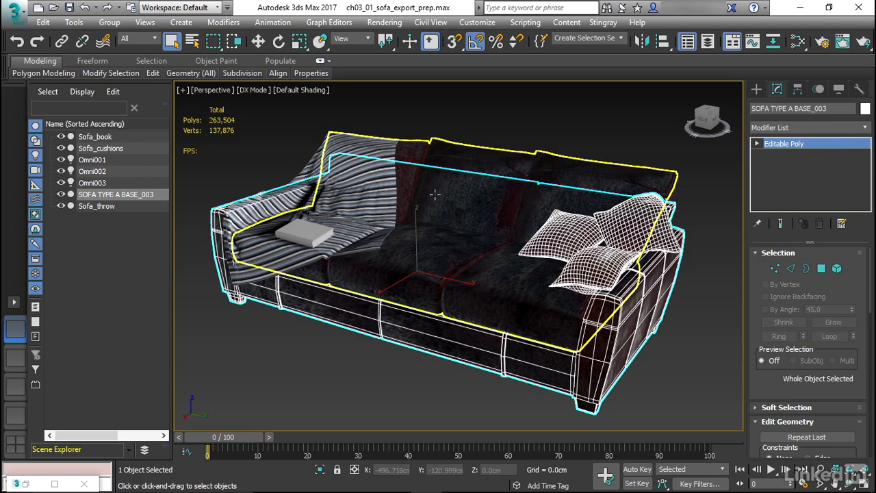
{"action": "mouse_move", "coordinate": [476, 209]}
{"action": "middle_mouse_down", "text": "alt"}
{"action": "mouse_move", "coordinate": [431, 214]}
{"action": "mouse_move", "coordinate": [530, 169]}
{"action": "mouse_move", "coordinate": [447, 193]}
{"action": "mouse_move", "coordinate": [475, 215]}
{"action": "mouse_move", "coordinate": [507, 204]}
{"action": "mouse_move", "coordinate": [504, 182]}
{"action": "mouse_move", "coordinate": [475, 172]}
{"action": "mouse_move", "coordinate": [496, 170]}
{"action": "mouse_move", "coordinate": [461, 221]}
{"action": "mouse_move", "coordinate": [493, 211]}
{"action": "mouse_move", "coordinate": [470, 215]}
{"action": "middle_mouse_up", "text": "alt"}
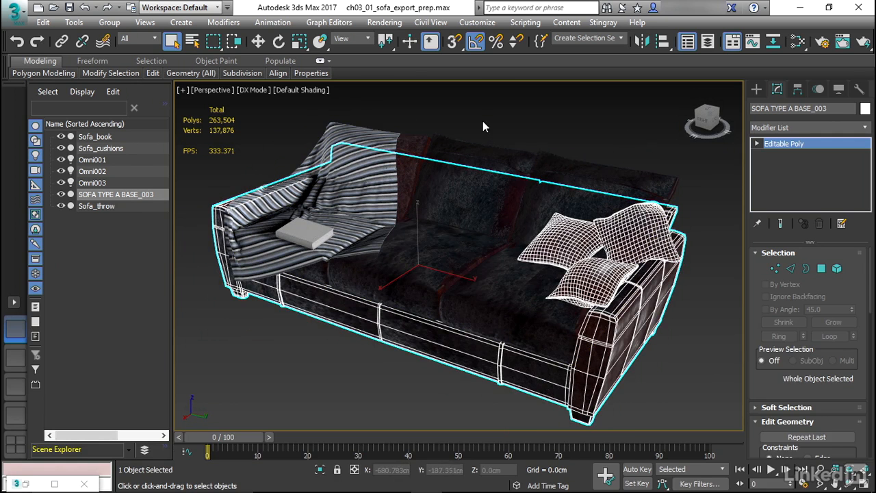
{"action": "left_click", "coordinate": [488, 149]}
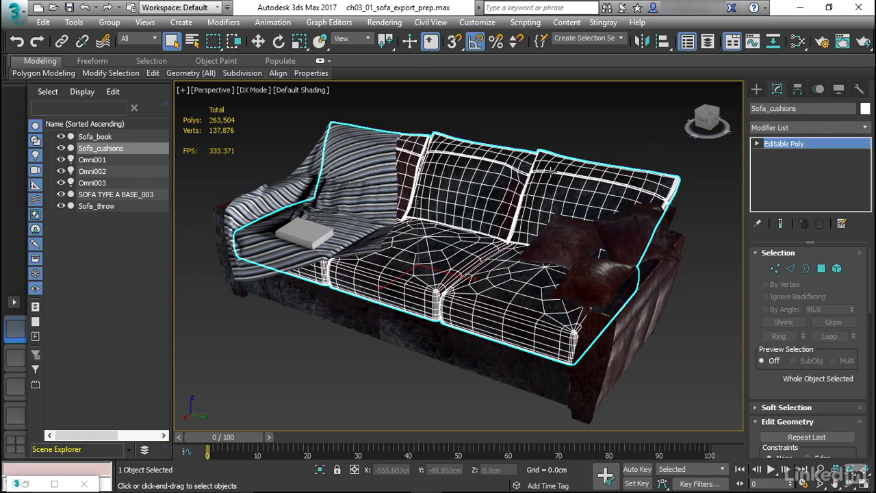
{"action": "left_click", "coordinate": [620, 226]}
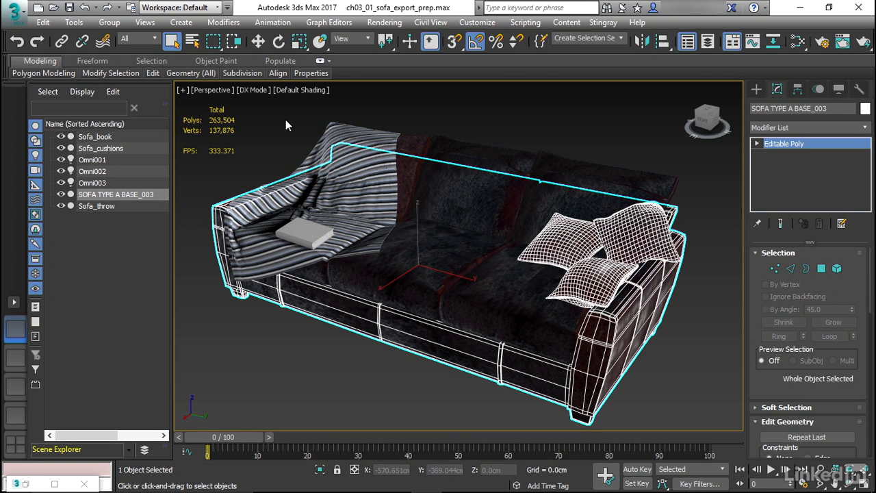
{"action": "left_click", "coordinate": [428, 376]}
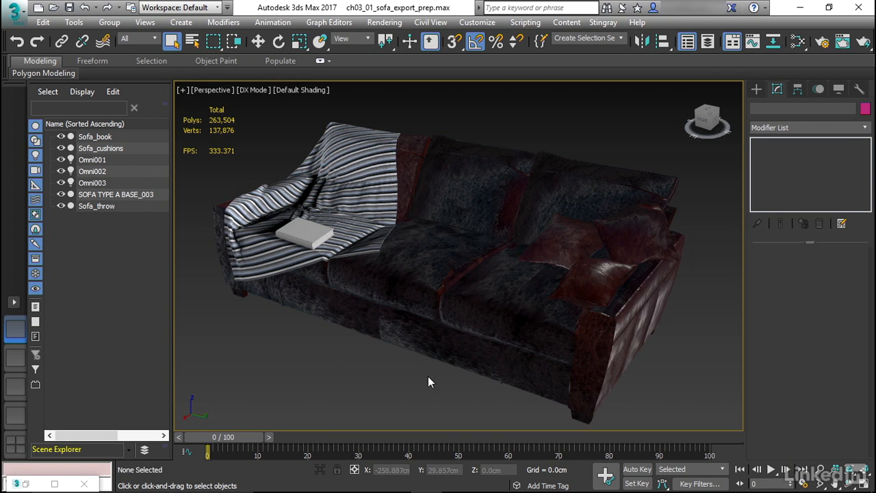
{"action": "left_click", "coordinate": [418, 295]}
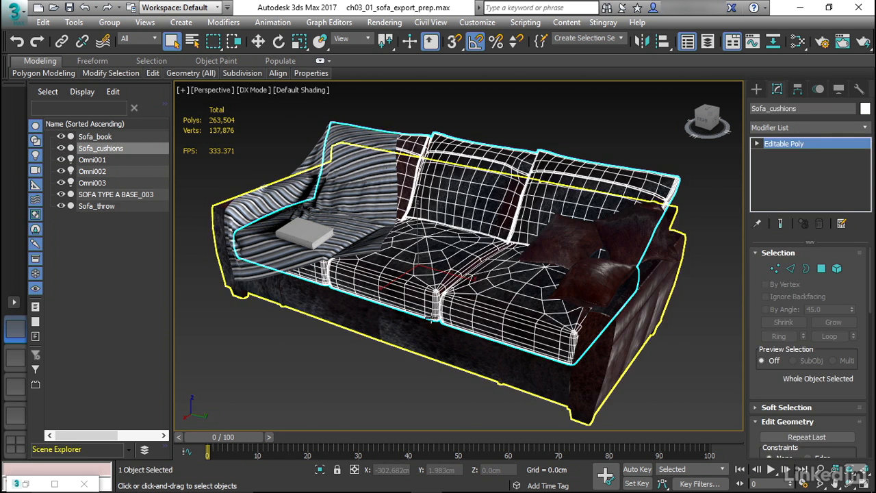
{"action": "middle_click_drag", "start_coordinate": [423, 321], "coordinate": [417, 320], "text": "alt"}
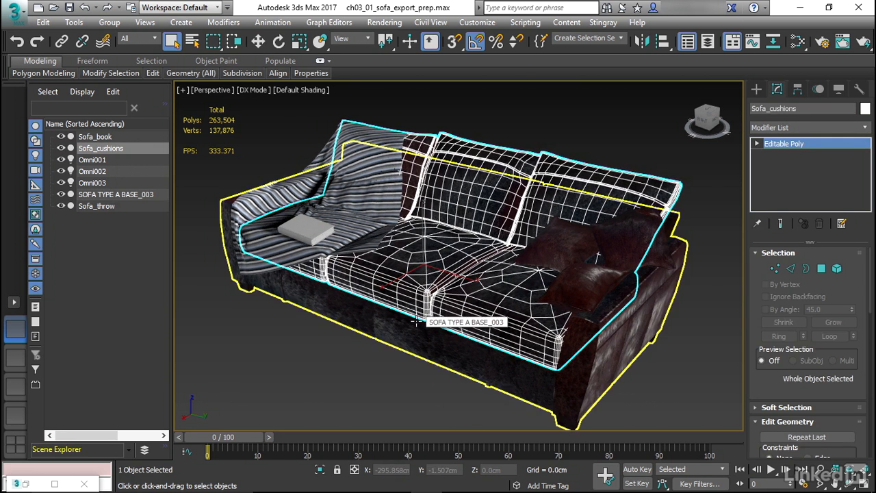
Select the SOFA TYPE A BASE_003 object and convert it to an Editable Poly
{"action": "left_click", "coordinate": [398, 376]}
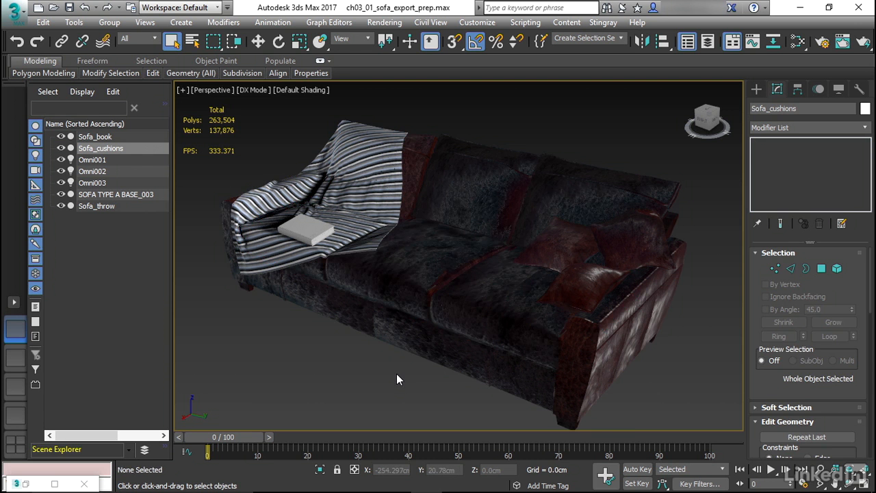
{"action": "left_click", "coordinate": [348, 316]}
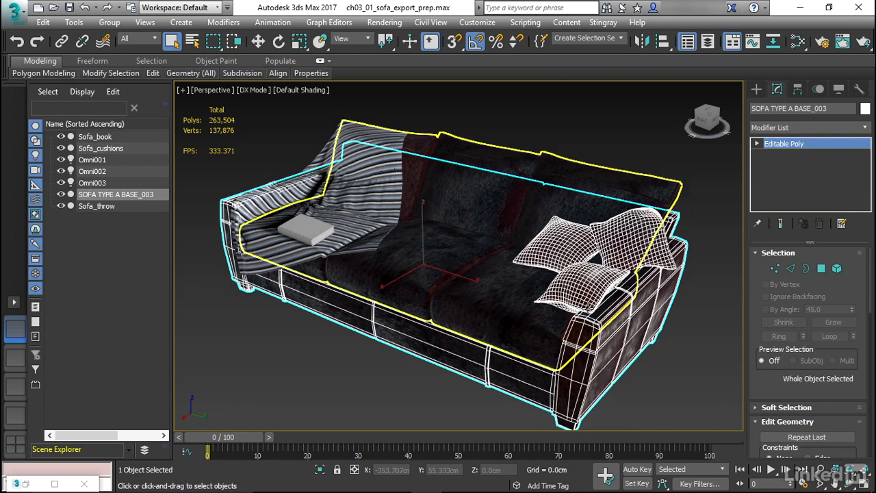
{"action": "left_click_drag", "start_coordinate": [755, 295], "coordinate": [756, 119]}
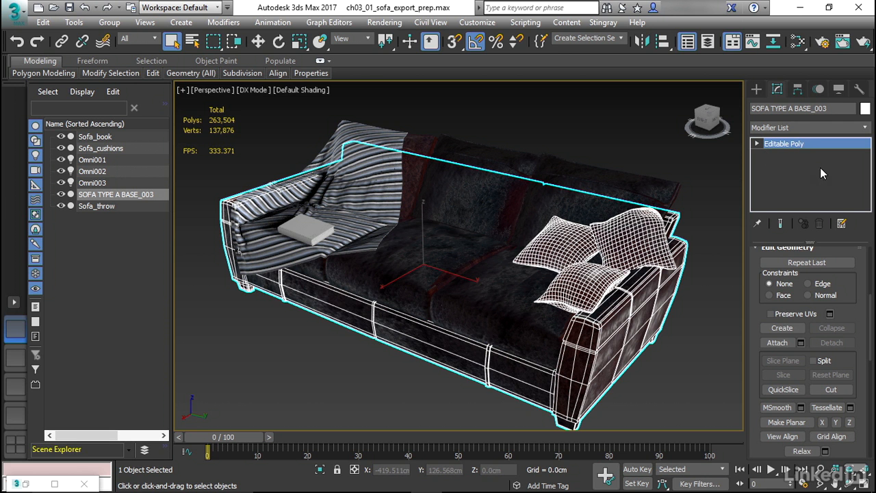
{"action": "right_click", "coordinate": [781, 144]}
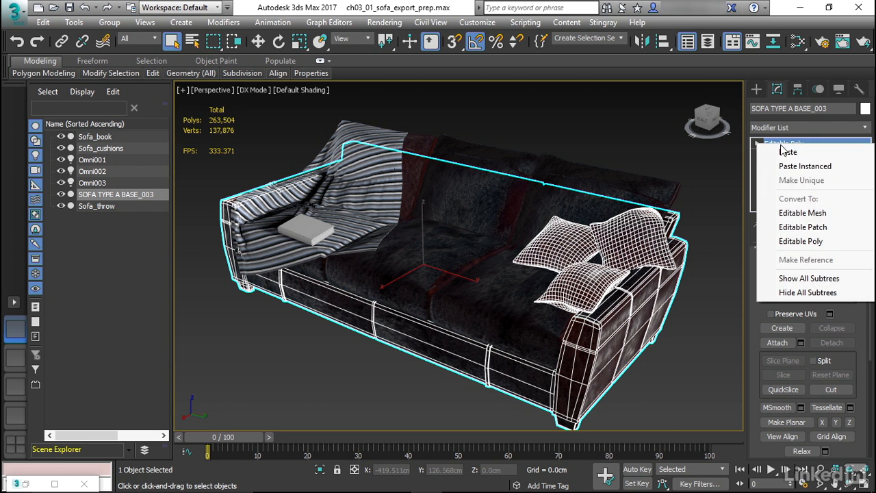
{"action": "left_click", "coordinate": [802, 242]}
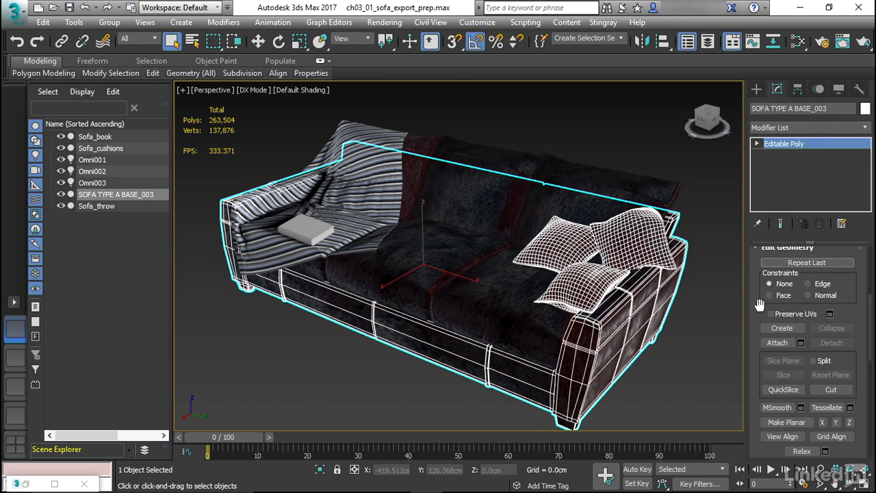
Attach the cushions, throw and book to the sofa base, matching material IDs to material and condensing materials and IDs
{"action": "left_click", "coordinate": [776, 342]}
{"action": "left_click", "coordinate": [671, 199]}
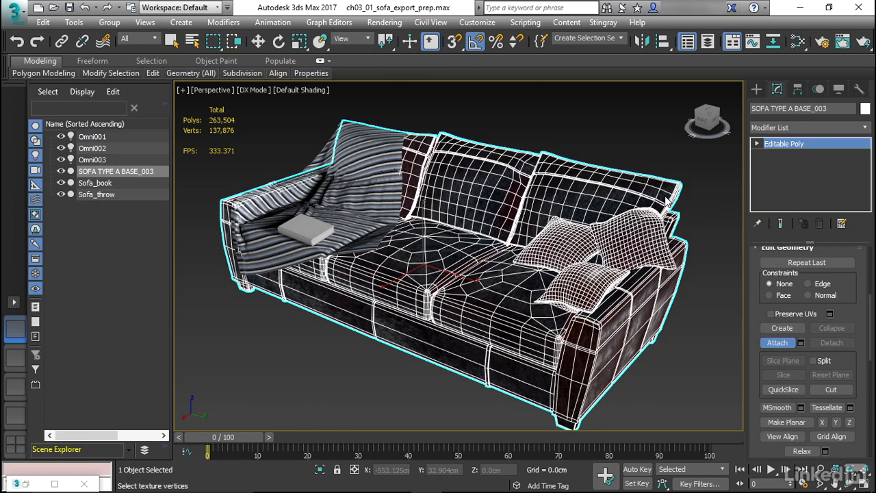
{"action": "left_click", "coordinate": [386, 164]}
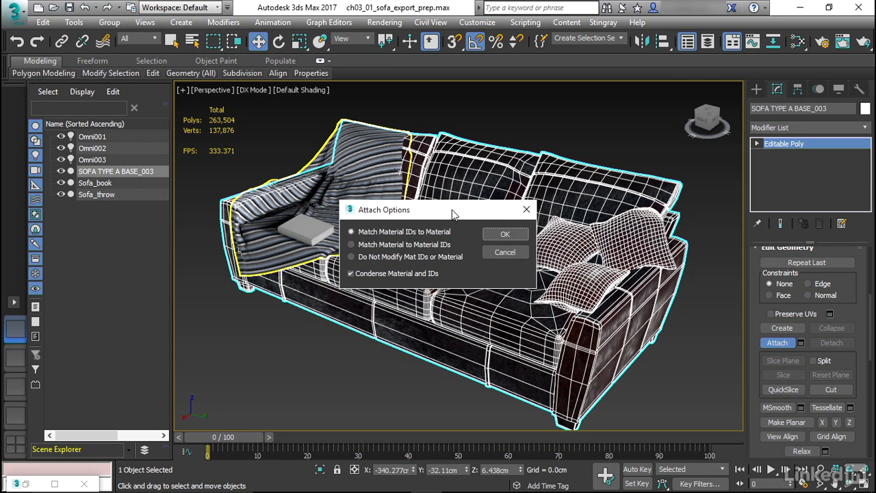
{"action": "left_click", "coordinate": [513, 235]}
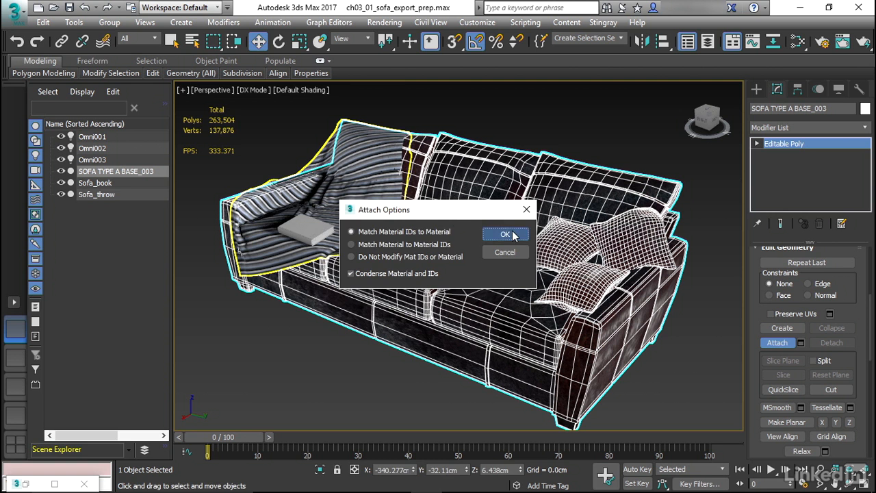
{"action": "left_click", "coordinate": [310, 228]}
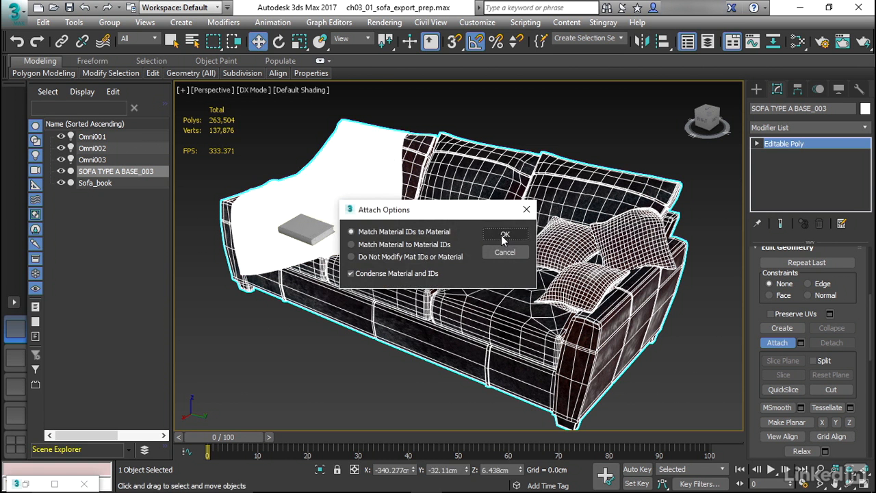
{"action": "left_click", "coordinate": [504, 236]}
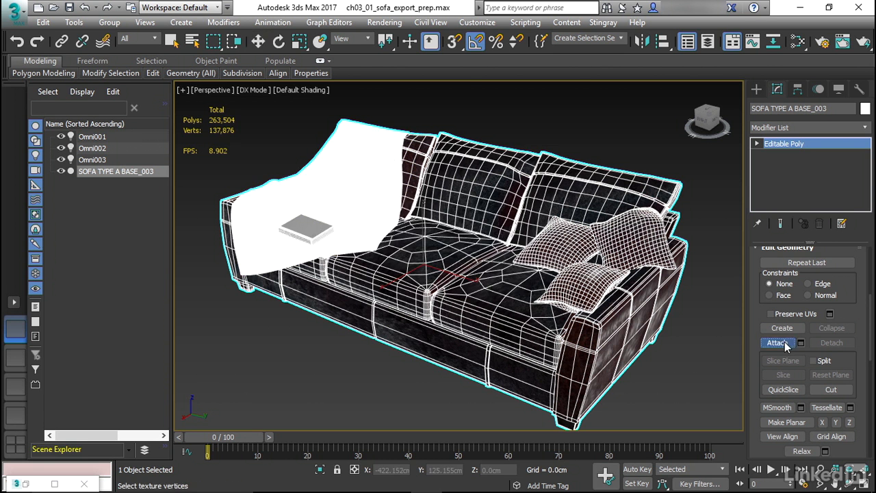
{"action": "key", "text": "w"}
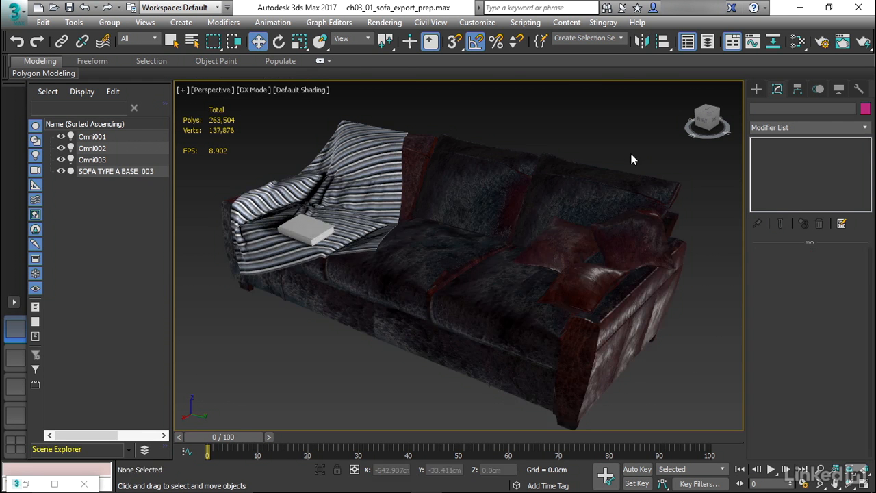
Center the pivot of the combined sofa object using the Transform Toolbox
{"action": "left_click", "coordinate": [464, 262]}
{"action": "mouse_move", "coordinate": [463, 235]}
{"action": "middle_mouse_down", "text": "alt"}
{"action": "mouse_move", "coordinate": [478, 204]}
{"action": "mouse_move", "coordinate": [454, 251]}
{"action": "mouse_move", "coordinate": [360, 258]}
{"action": "mouse_move", "coordinate": [482, 262]}
{"action": "mouse_move", "coordinate": [448, 247]}
{"action": "mouse_move", "coordinate": [466, 239]}
{"action": "middle_mouse_up", "text": "alt"}
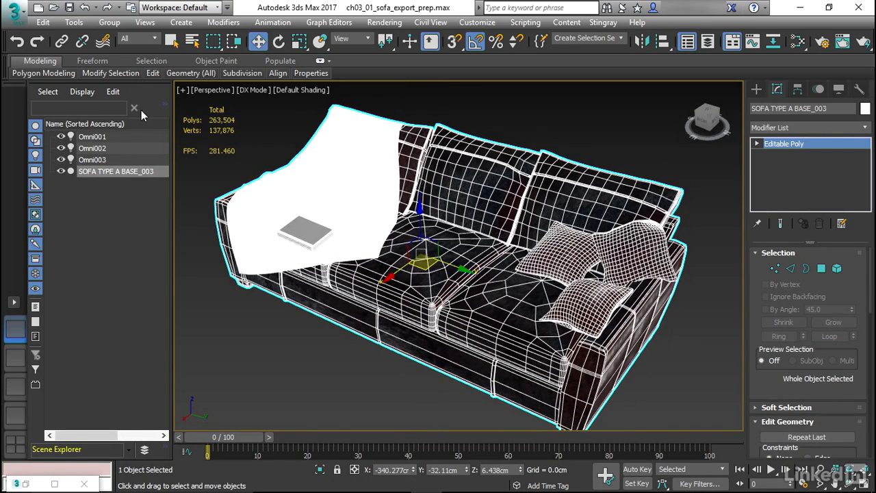
{"action": "left_click", "coordinate": [43, 22]}
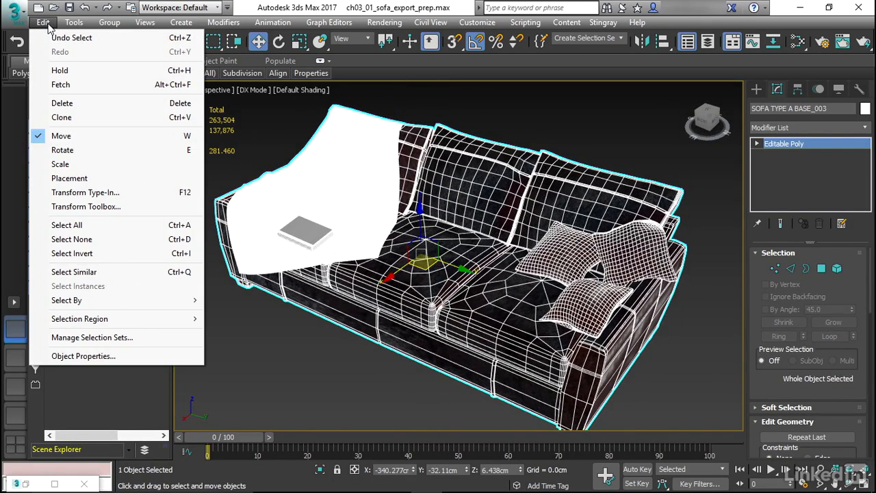
{"action": "left_click", "coordinate": [89, 207]}
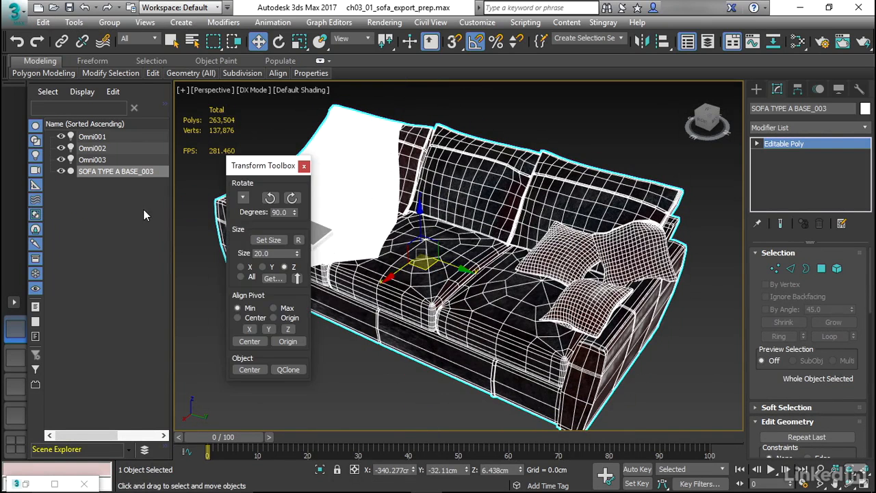
{"action": "left_click_drag", "start_coordinate": [267, 166], "coordinate": [267, 202]}
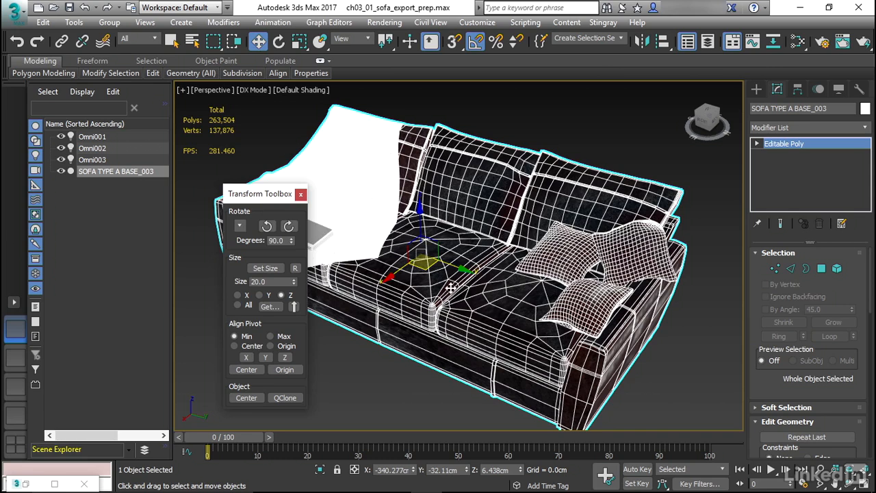
{"action": "middle_click_drag", "start_coordinate": [454, 289], "coordinate": [494, 264], "text": "alt"}
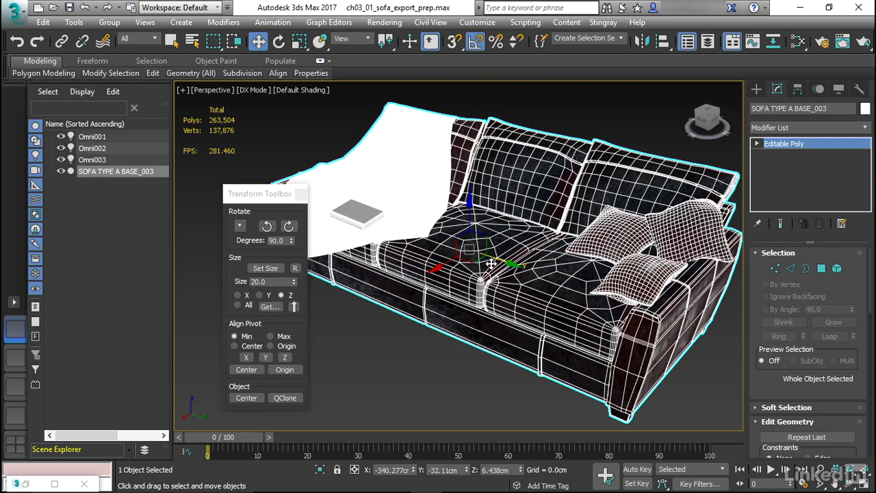
{"action": "left_click", "coordinate": [237, 345]}
{"action": "left_click", "coordinate": [244, 369]}
{"action": "middle_click_drag", "start_coordinate": [561, 301], "coordinate": [494, 270], "text": "alt"}
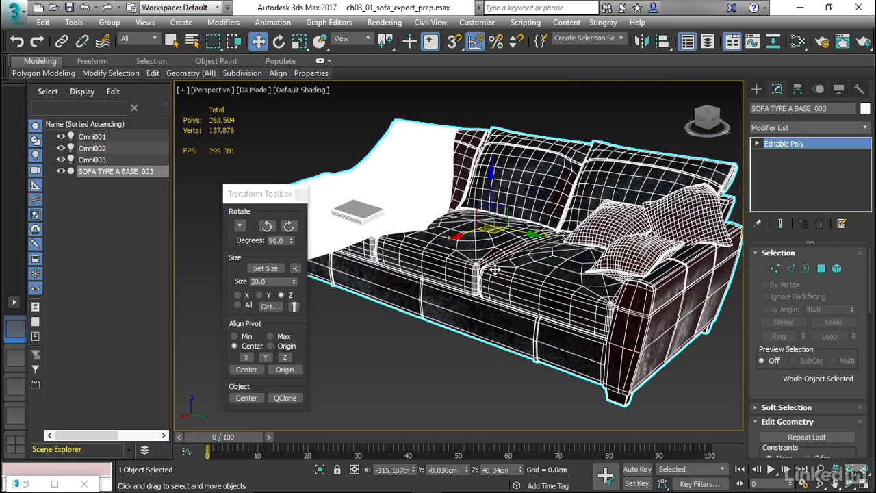
{"action": "mouse_move", "coordinate": [495, 271]}
{"action": "middle_mouse_down", "text": "alt"}
{"action": "mouse_move", "coordinate": [500, 288]}
{"action": "mouse_move", "coordinate": [510, 287]}
{"action": "mouse_move", "coordinate": [494, 264]}
{"action": "mouse_move", "coordinate": [505, 264]}
{"action": "middle_mouse_up", "text": "alt"}
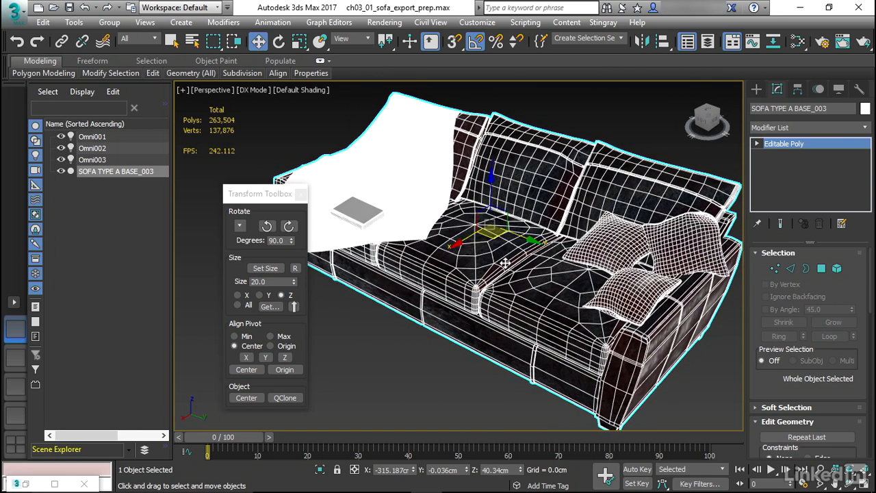
{"action": "middle_click_drag", "start_coordinate": [504, 264], "coordinate": [496, 282], "text": "alt"}
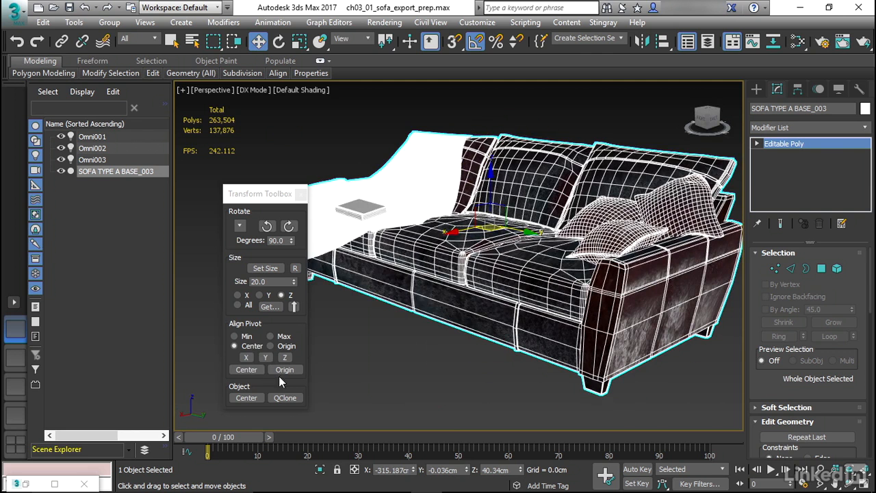
Align the sofa's pivot to its minimum on the Z axis and close the Transform Toolbox
{"action": "left_click", "coordinate": [235, 337]}
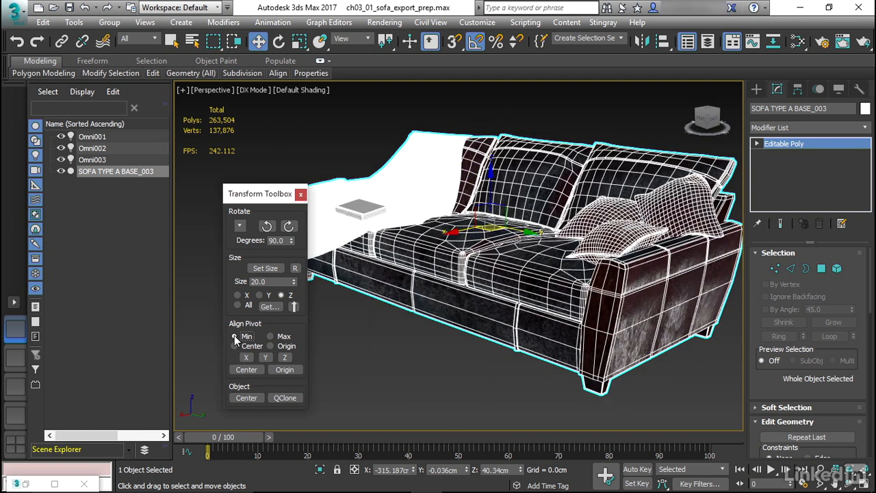
{"action": "left_click", "coordinate": [285, 358]}
{"action": "middle_click_drag", "start_coordinate": [400, 329], "coordinate": [449, 343], "text": "alt"}
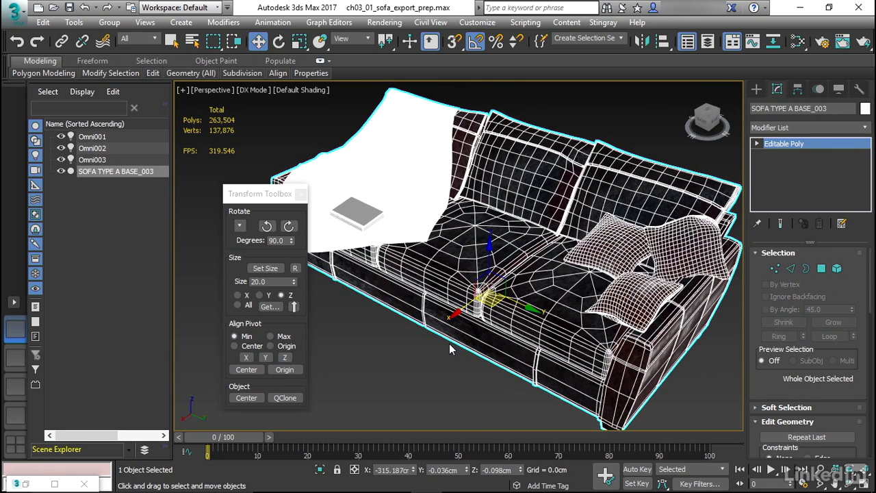
{"action": "left_click", "coordinate": [300, 196]}
Examine where the sofa sits in the scene relative to the world origin grid
{"action": "mouse_move", "coordinate": [307, 317]}
{"action": "middle_mouse_down", "text": "alt"}
{"action": "mouse_move", "coordinate": [293, 319]}
{"action": "mouse_move", "coordinate": [308, 317]}
{"action": "mouse_move", "coordinate": [308, 326]}
{"action": "middle_mouse_up", "text": "alt"}
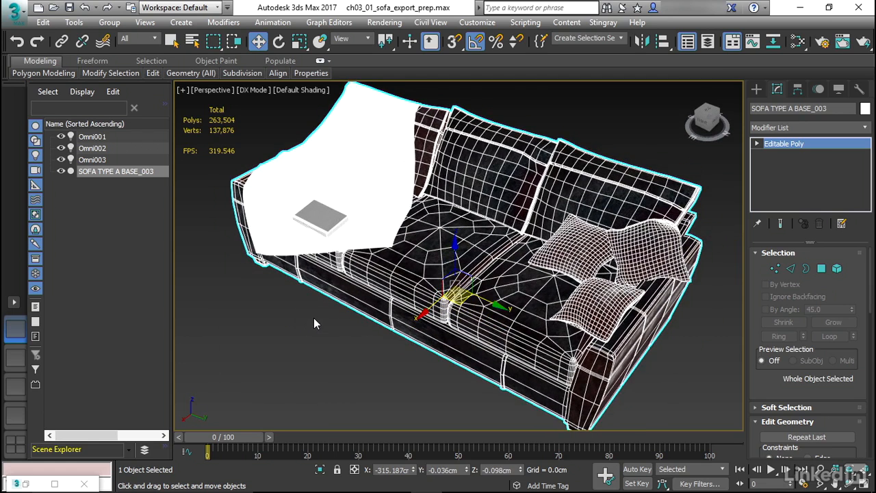
{"action": "scroll", "coordinate": [314, 318], "scroll_direction": "down", "scroll_amount": 6}
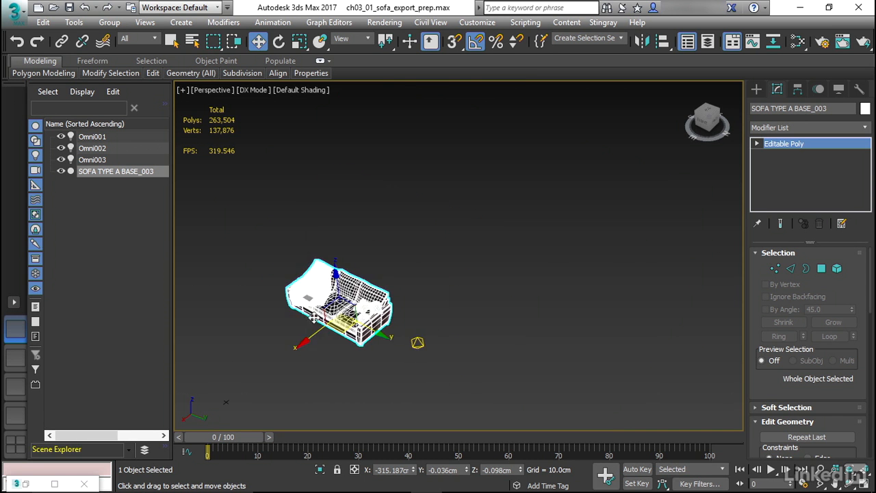
{"action": "middle_click_drag", "start_coordinate": [354, 373], "coordinate": [371, 295], "text": "alt"}
{"action": "scroll", "coordinate": [286, 323], "scroll_direction": "up", "scroll_amount": 4}
{"action": "scroll", "coordinate": [425, 270], "scroll_direction": "up", "scroll_amount": 4}
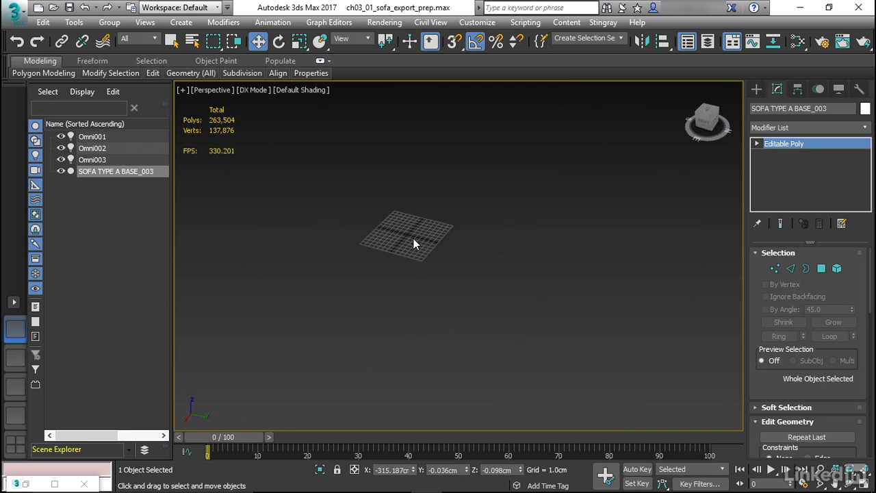
{"action": "scroll", "coordinate": [397, 240], "scroll_direction": "down", "scroll_amount": 3}
{"action": "middle_click_drag", "start_coordinate": [374, 248], "coordinate": [356, 310]}
{"action": "scroll", "coordinate": [355, 309], "scroll_direction": "down", "scroll_amount": 1}
{"action": "middle_click_drag", "start_coordinate": [481, 196], "coordinate": [463, 238]}
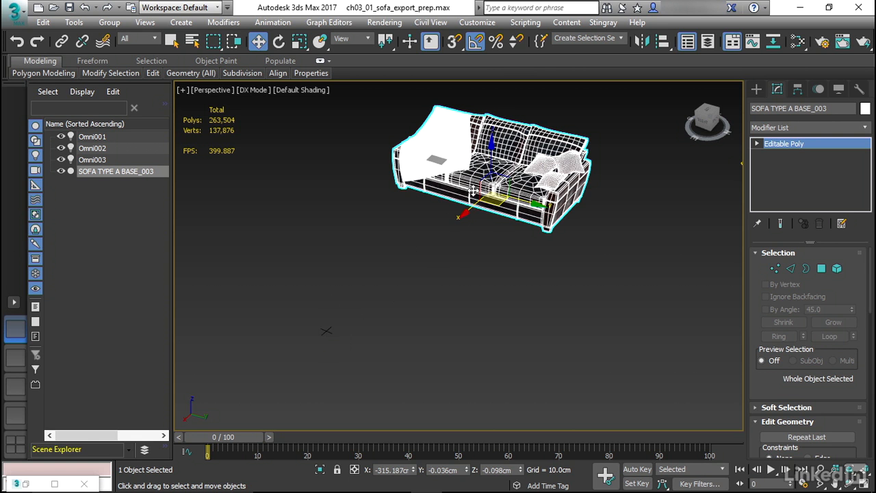
Move the sofa to the world origin by setting its absolute X, Y and Z positions to 0.0 cm
{"action": "right_click", "coordinate": [262, 43]}
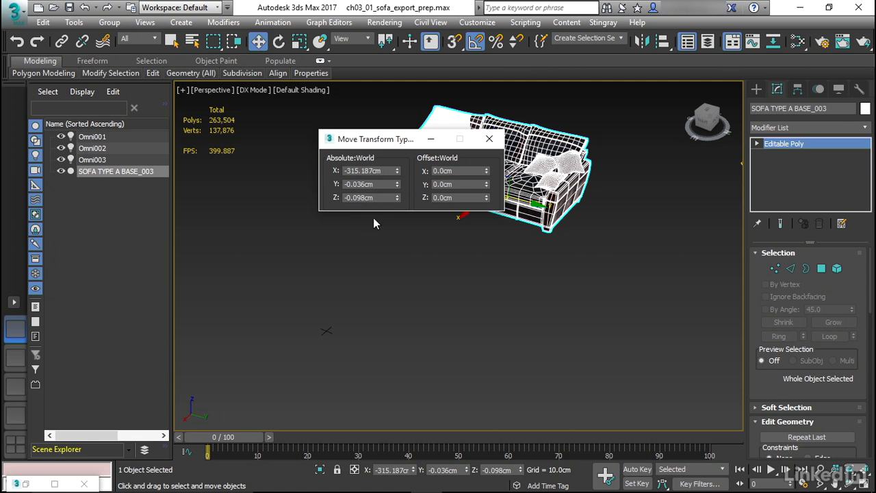
{"action": "right_click", "coordinate": [398, 171]}
{"action": "right_click", "coordinate": [397, 184]}
{"action": "right_click", "coordinate": [397, 198]}
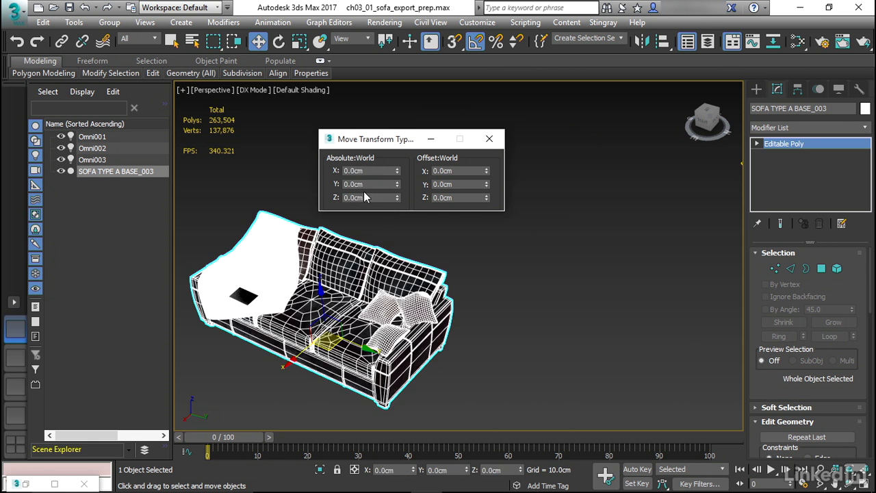
{"action": "left_click", "coordinate": [489, 138]}
{"action": "middle_click_drag", "start_coordinate": [441, 215], "coordinate": [485, 179]}
{"action": "scroll", "coordinate": [414, 241], "scroll_direction": "up", "scroll_amount": 2}
{"action": "middle_click_drag", "start_coordinate": [415, 241], "coordinate": [427, 258]}
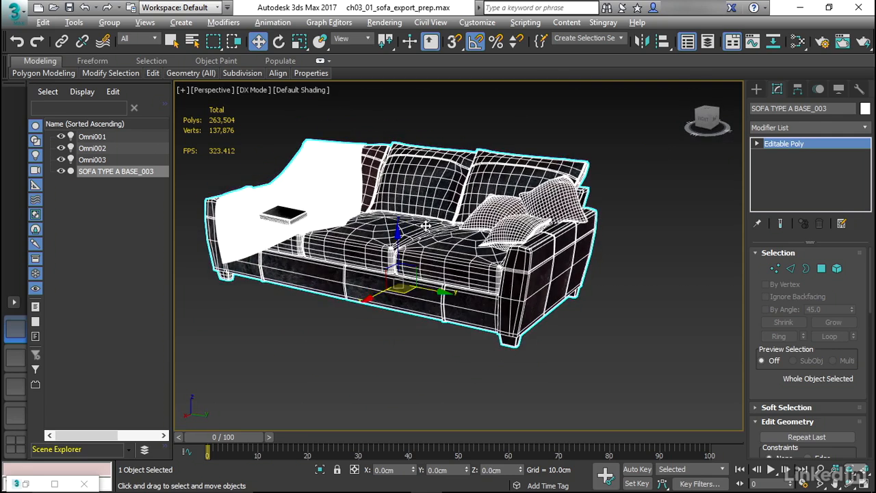
{"action": "middle_click_drag", "start_coordinate": [475, 237], "coordinate": [492, 264], "text": "alt"}
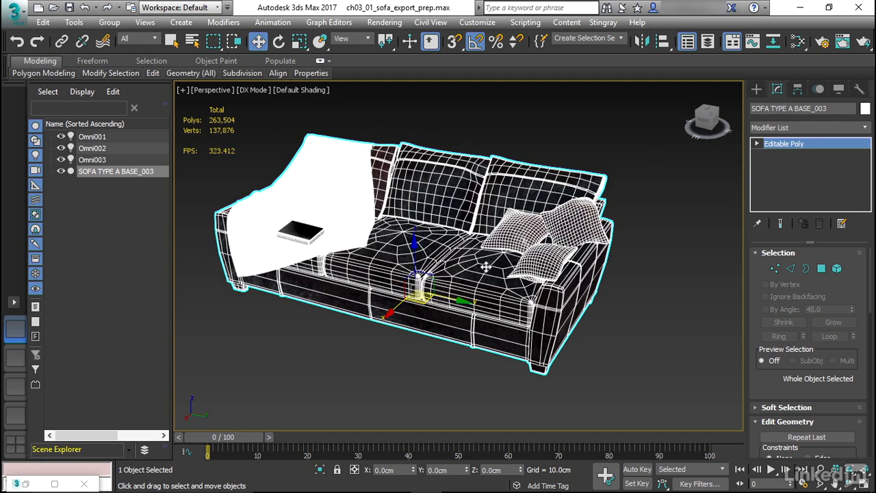
{"action": "key", "text": "q"}
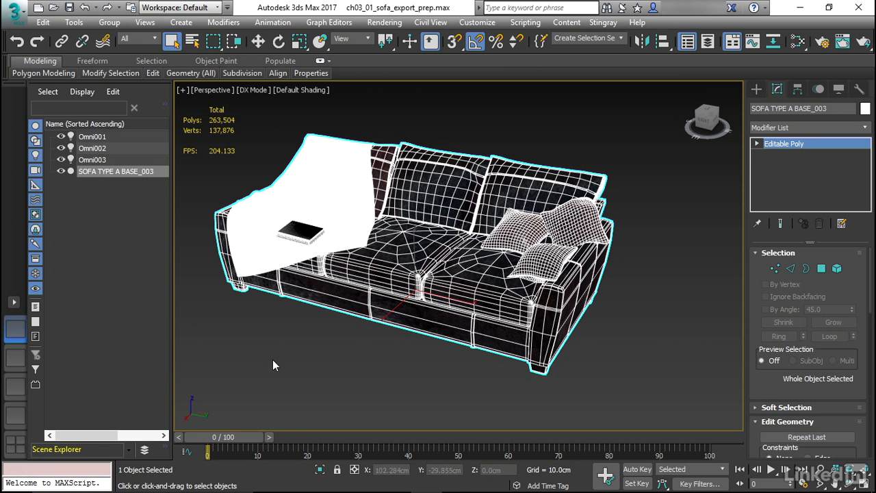
Start exporting only the selected sofa as an FBX file, using the existing sofa_session file in the _game_ready folder
{"action": "left_click", "coordinate": [18, 13]}
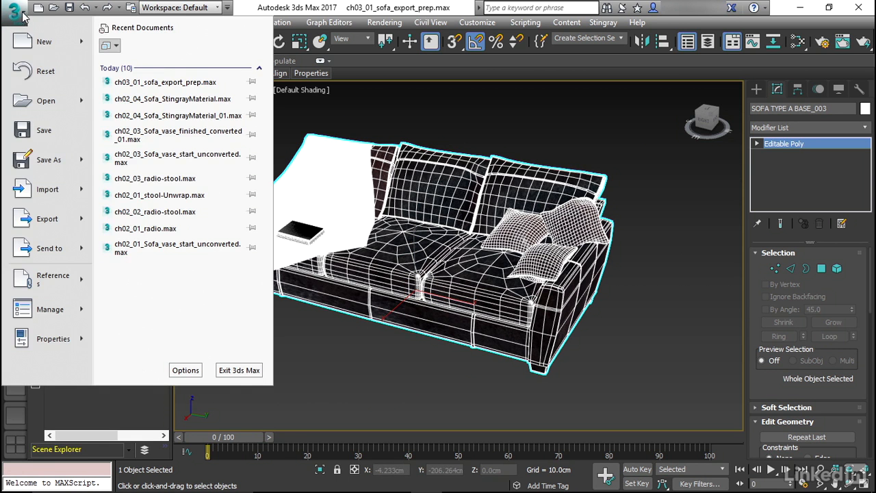
{"action": "mouse_move", "coordinate": [87, 225]}
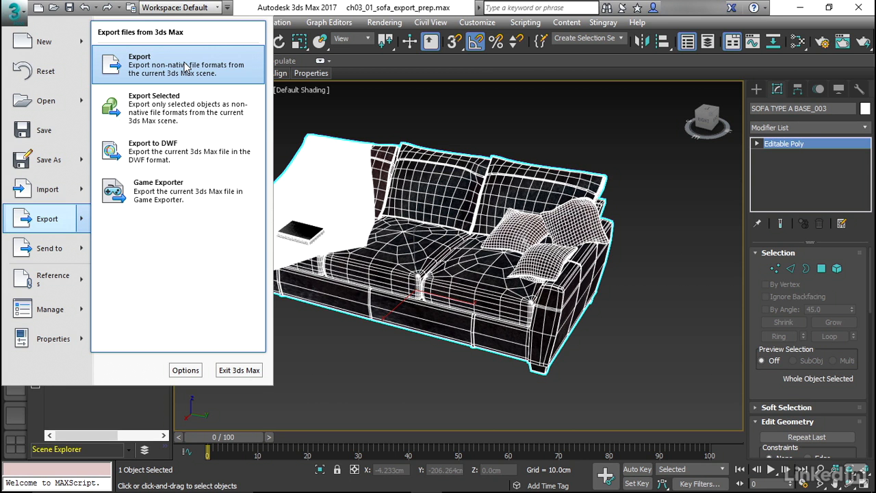
{"action": "left_click", "coordinate": [185, 115]}
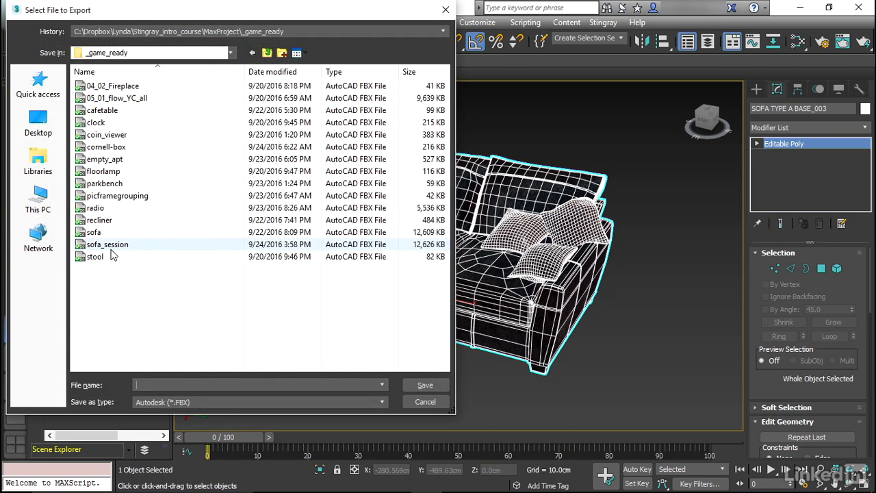
{"action": "left_click", "coordinate": [171, 245]}
{"action": "left_click", "coordinate": [425, 385]}
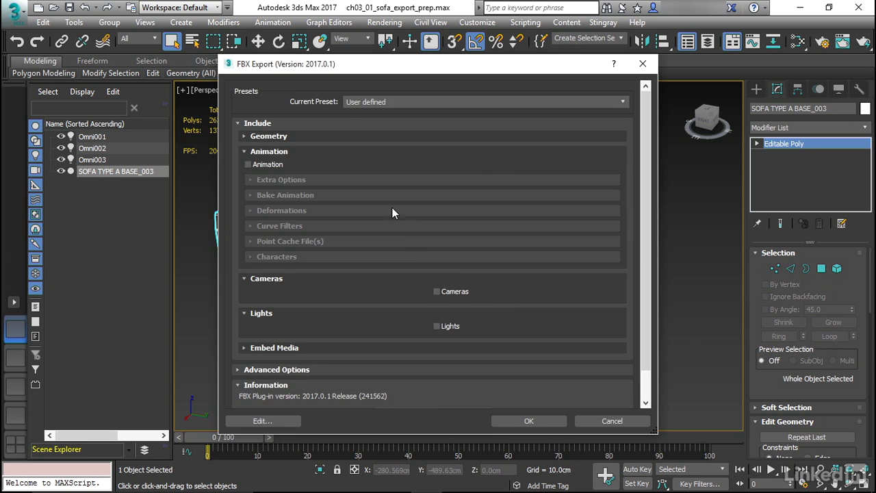
Review the Geometry options of the FBX export and run the export with the User defined preset
{"action": "left_click", "coordinate": [244, 136]}
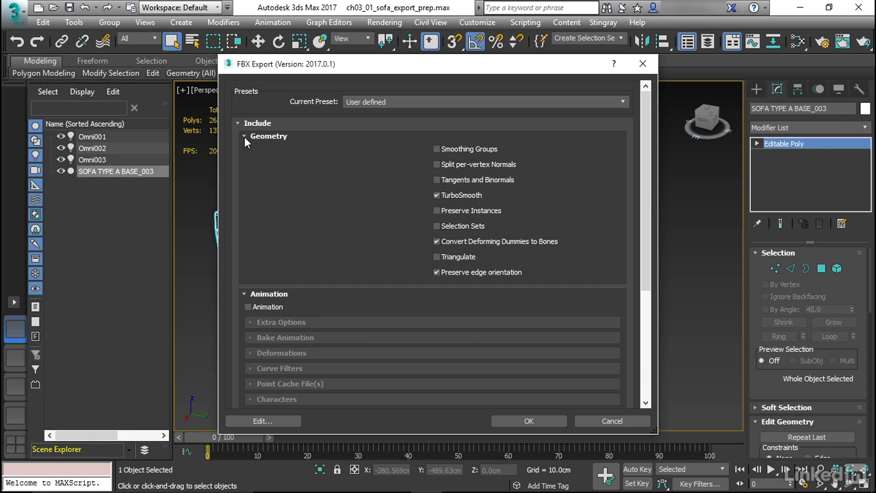
{"action": "left_click", "coordinate": [245, 137]}
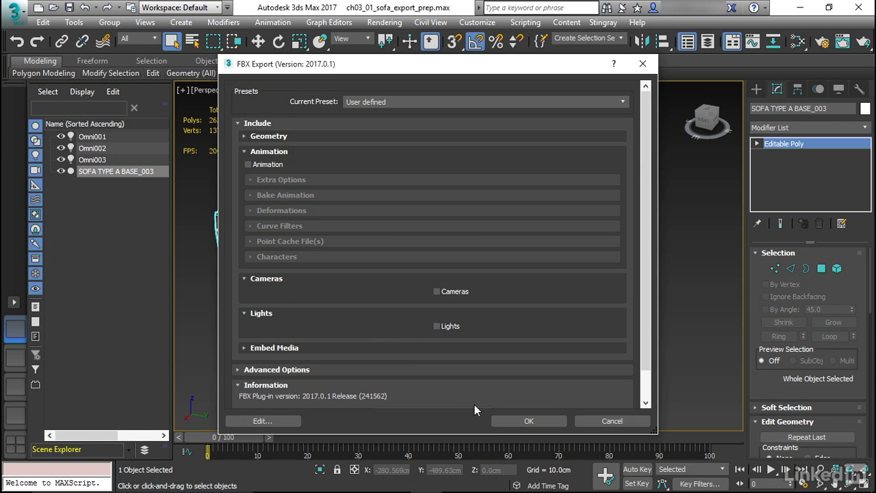
{"action": "left_click", "coordinate": [519, 421]}
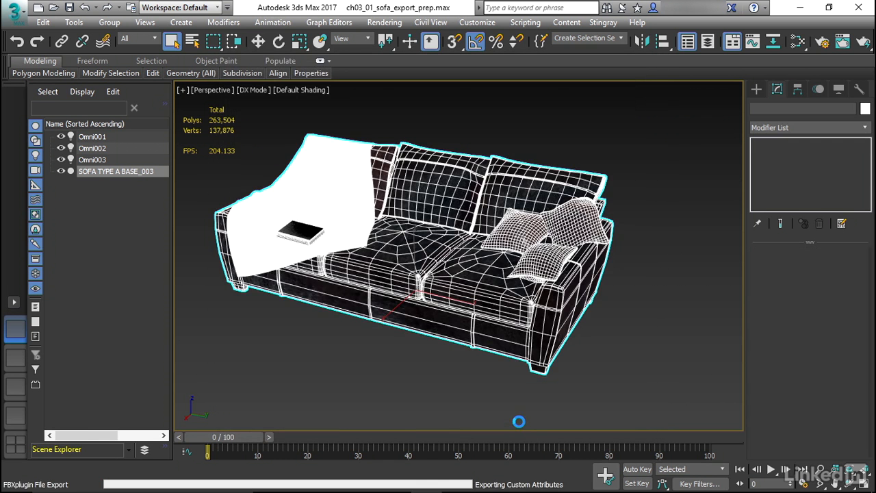